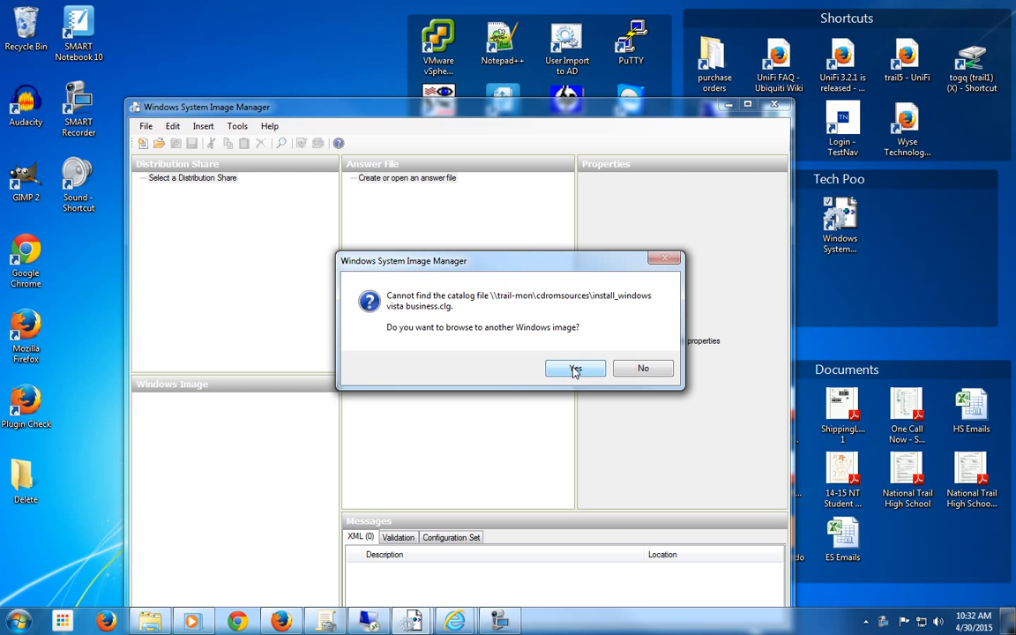
Step: Load the catalog install_Windows 7 ENTERPRISE.clg from the sources folder of the DVD RW Drive (H:) as the Windows image
click(575, 369)
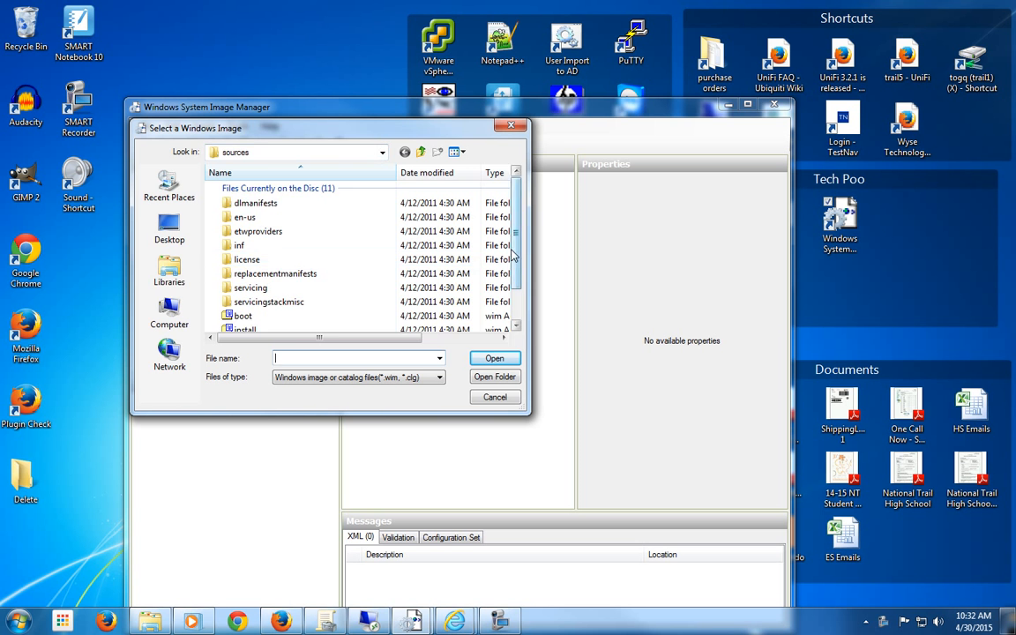
scroll(514, 304, down, 1)
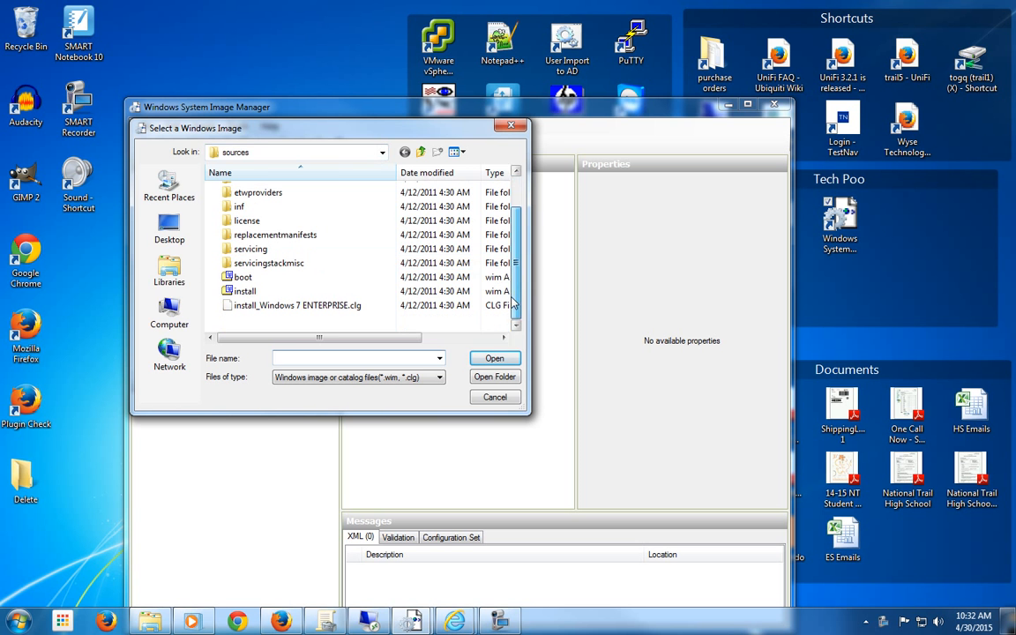
click(169, 313)
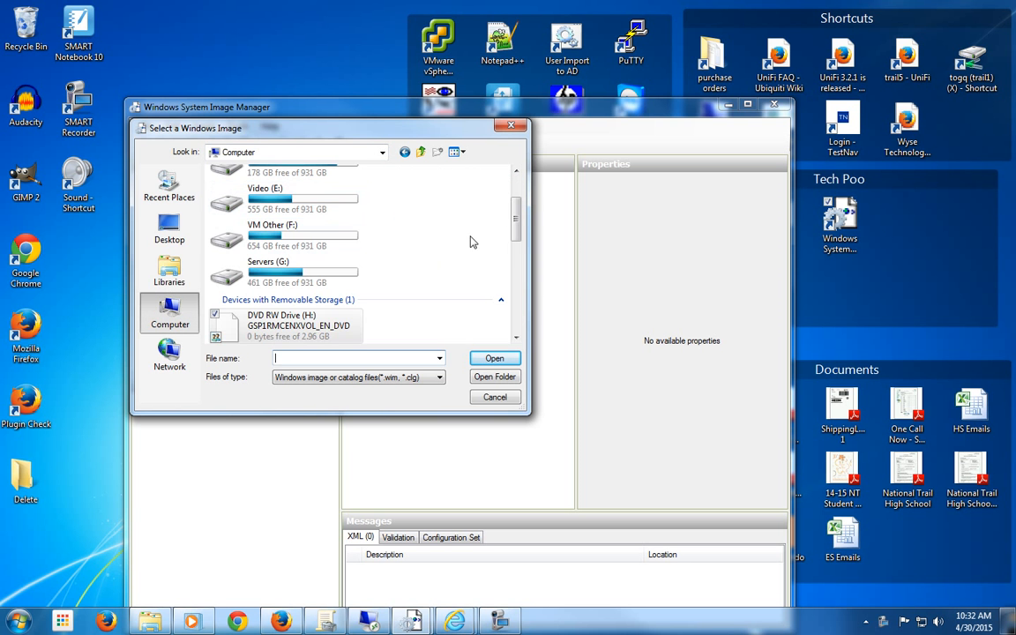
double_click(296, 322)
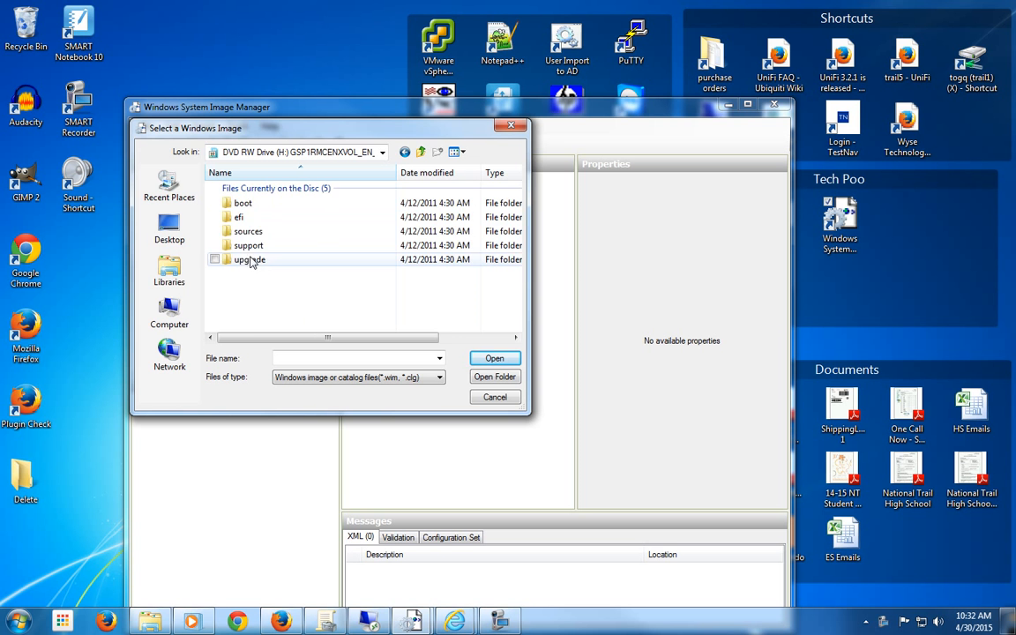
double_click(251, 233)
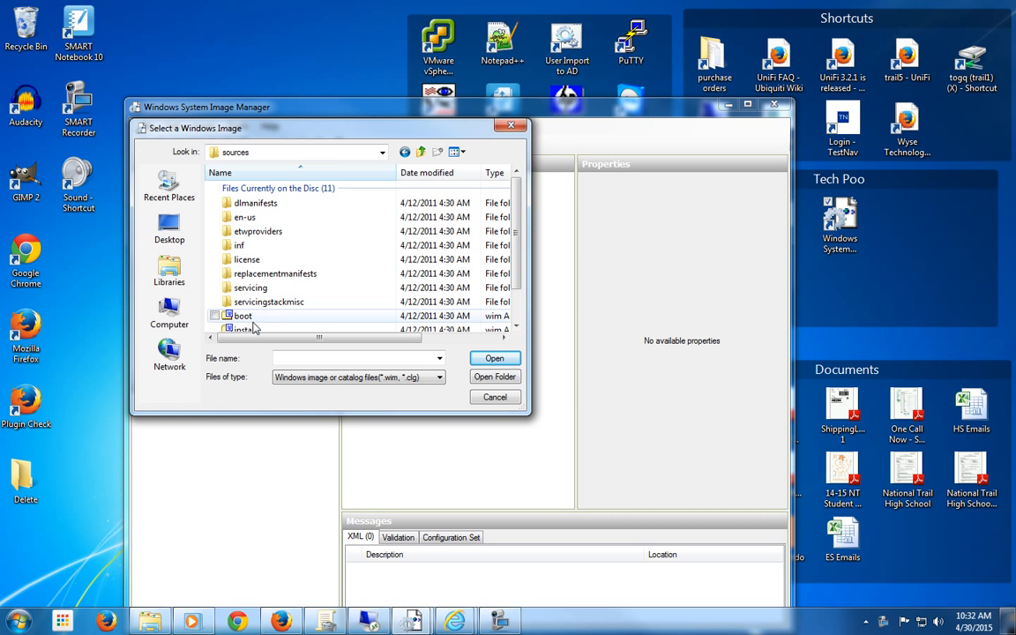
scroll(517, 272, down, 1)
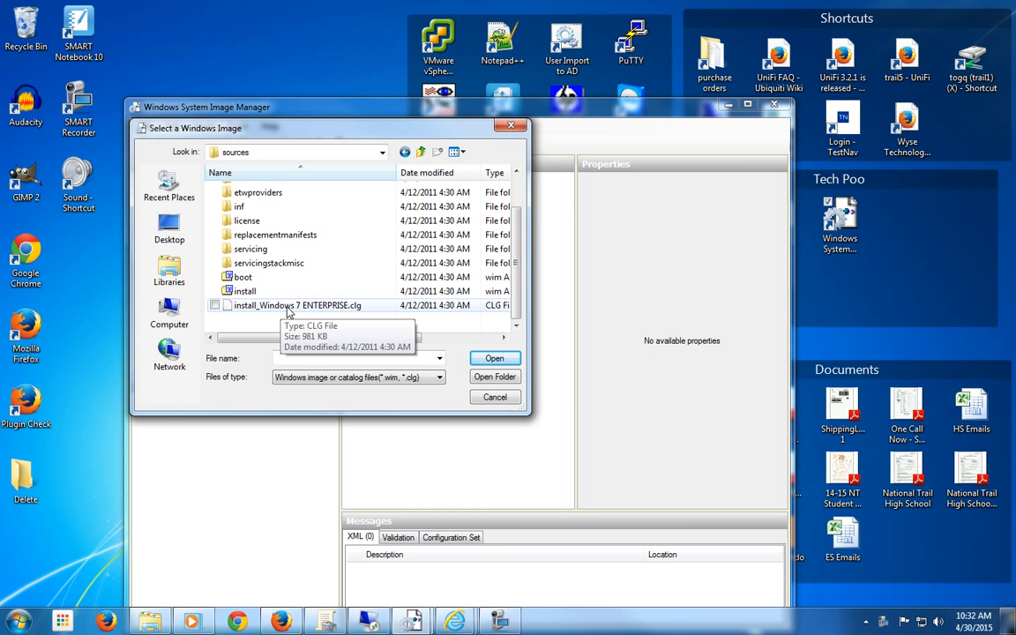
double_click(306, 306)
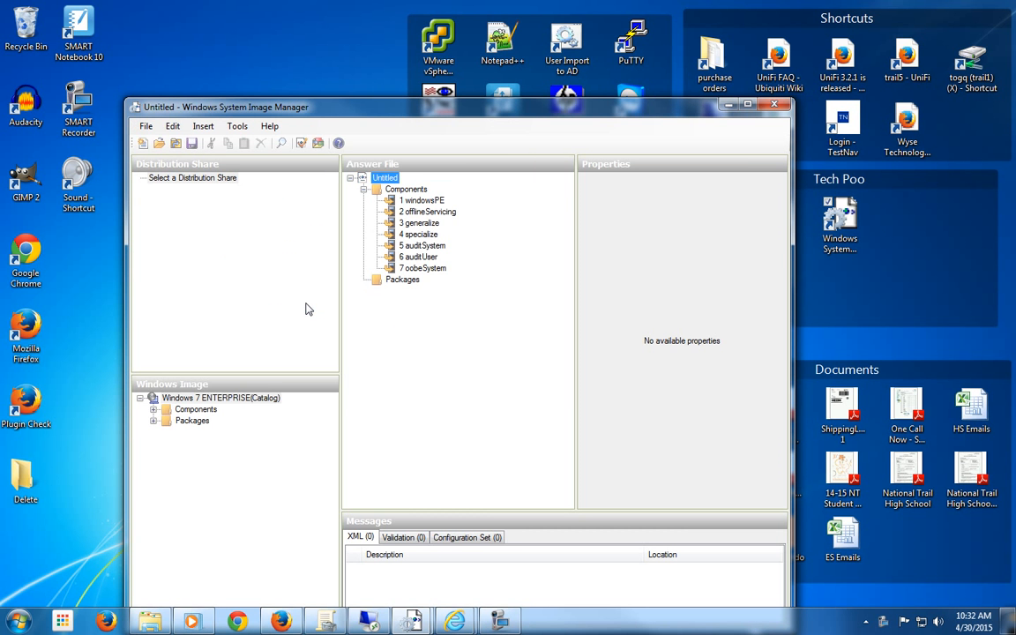
Step: Maximize the window and save the untitled answer file as Win7Enterprise64 in the FOG folder, replacing the existing file
drag(420, 109, 382, 31)
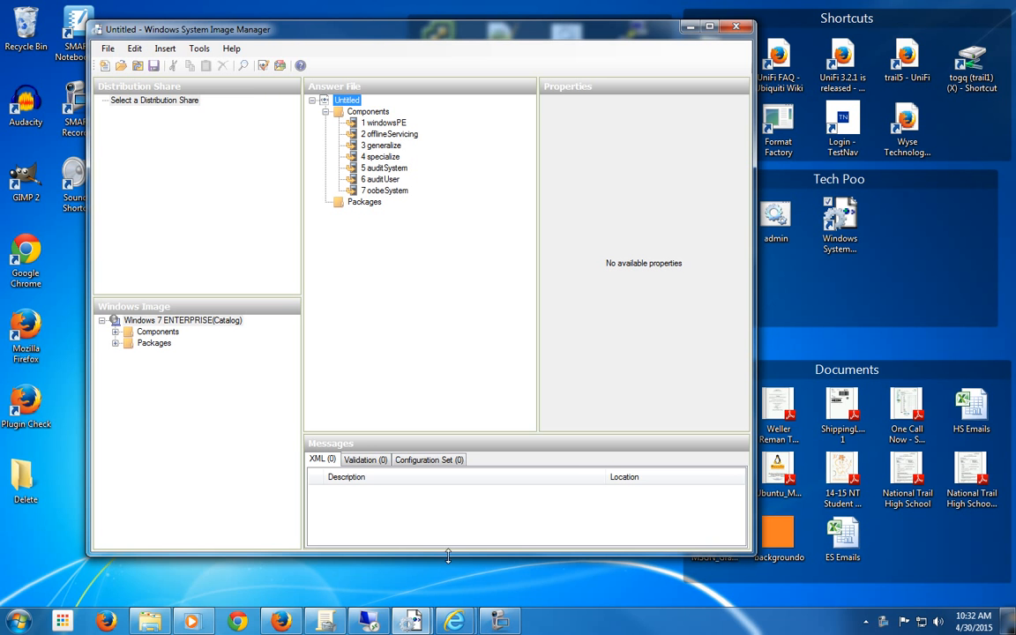
click(506, 622)
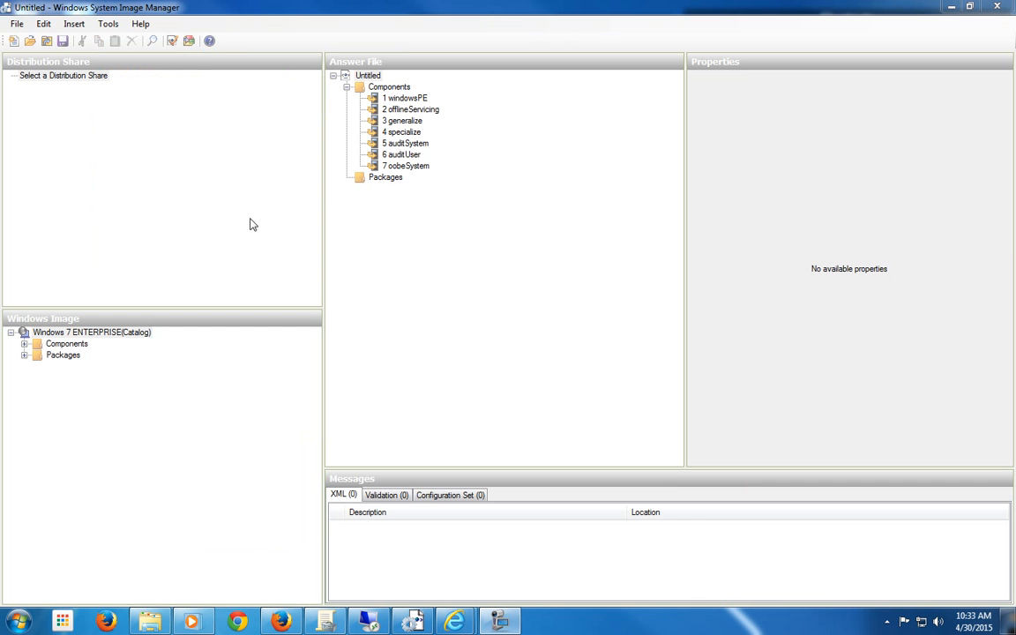
click(18, 24)
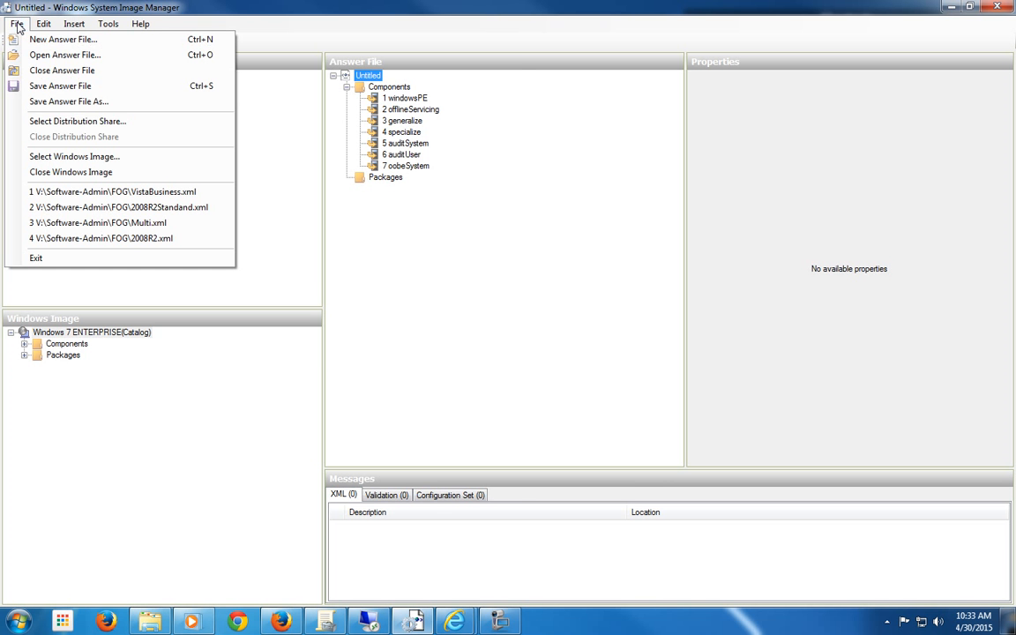
click(62, 104)
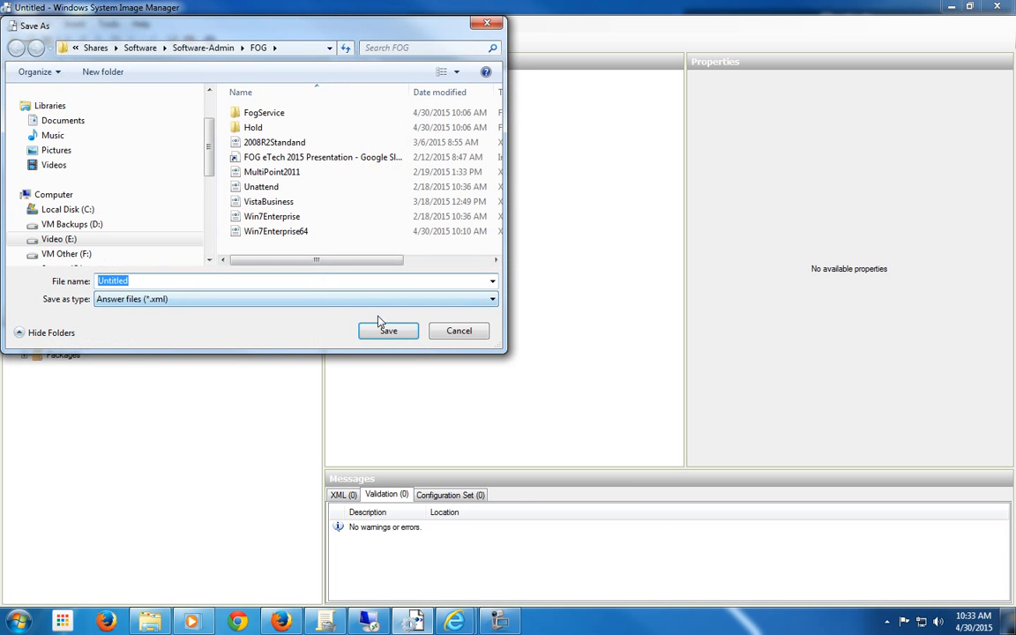
click(260, 231)
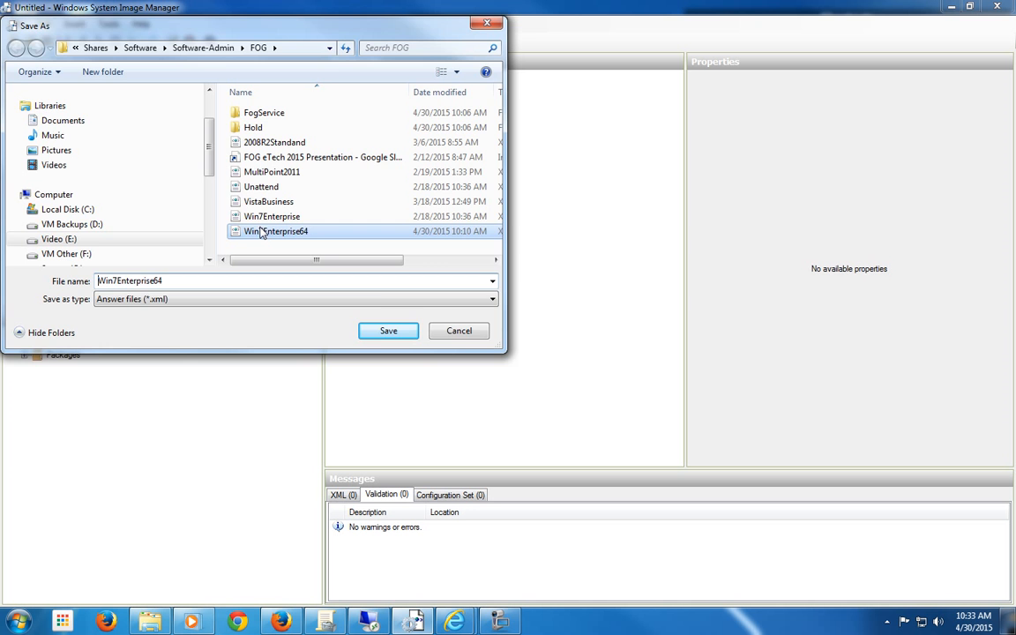
click(386, 330)
click(549, 316)
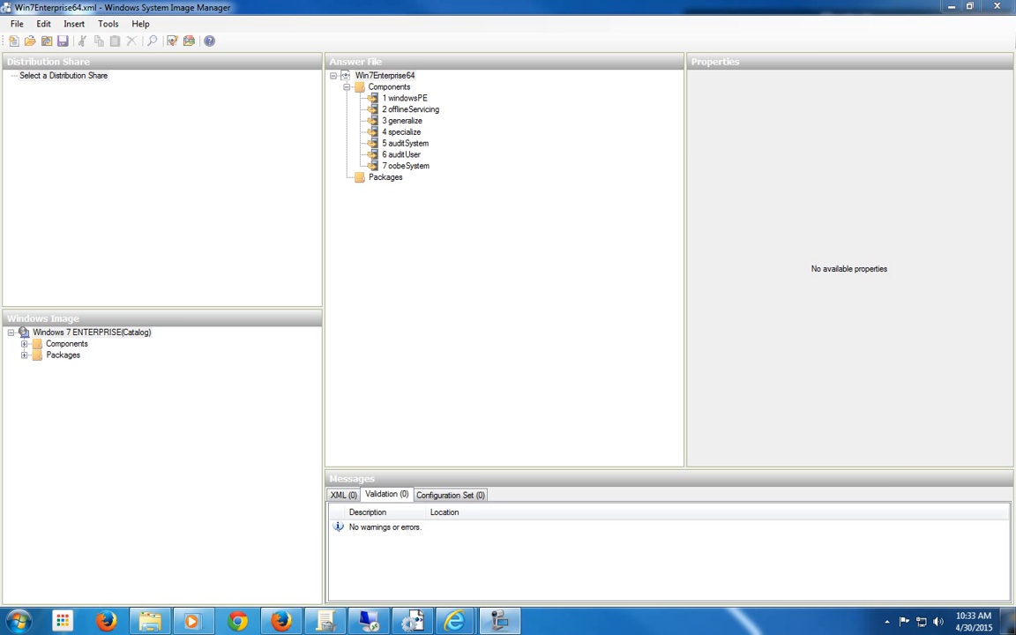
Step: Review the generalize pass components in the reference Unattend.xml open in Internet Explorer
drag(1012, 11, 490, 35)
click(536, 38)
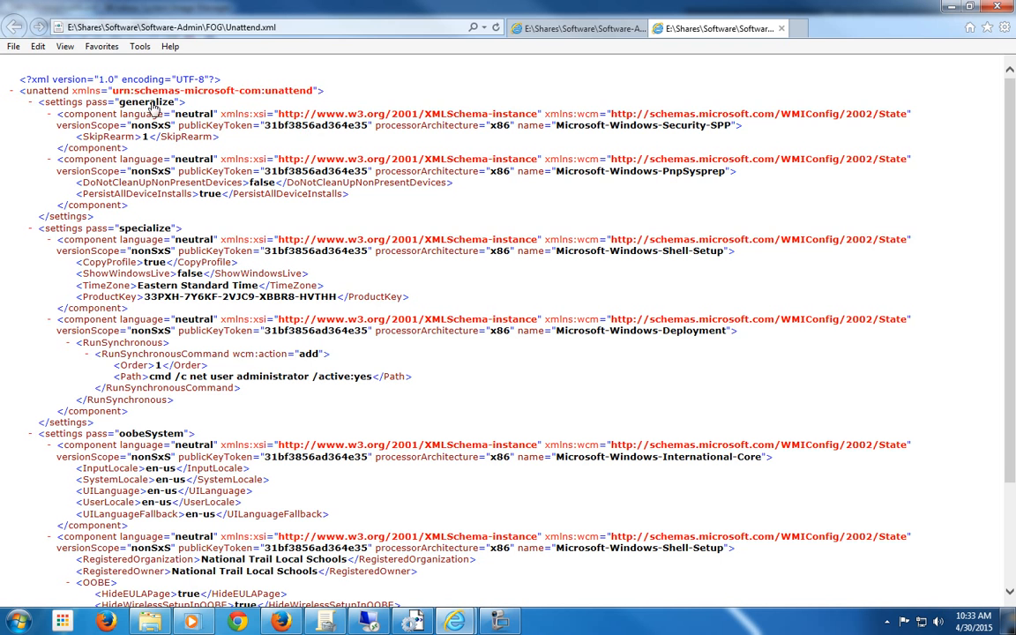
click(952, 7)
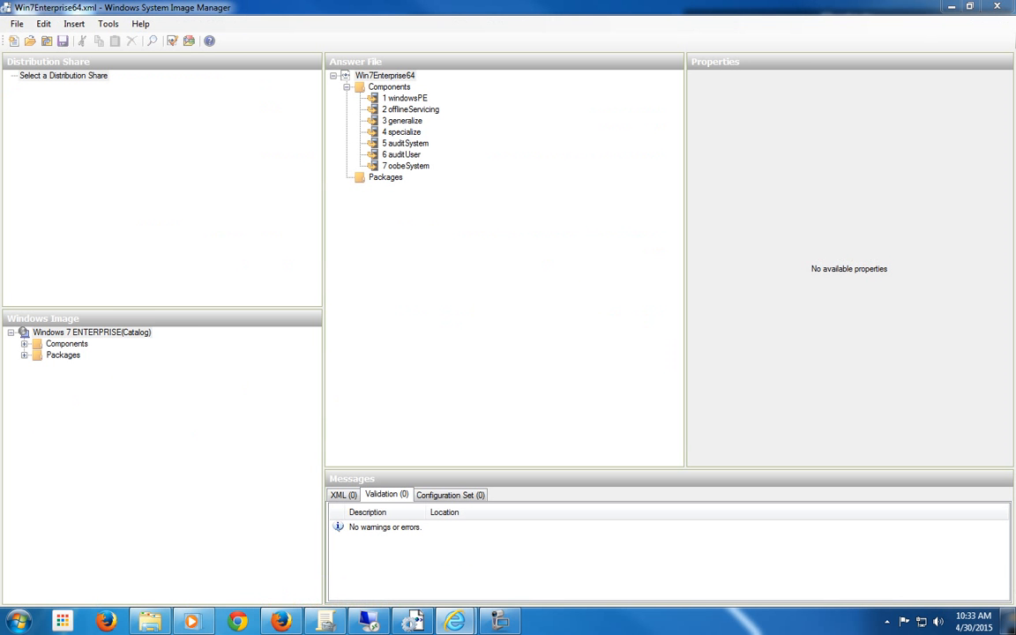
Step: Add the amd64_Microsoft-Windows-Security-SPP component from the Windows image to the answer file's generalize pass
double_click(66, 343)
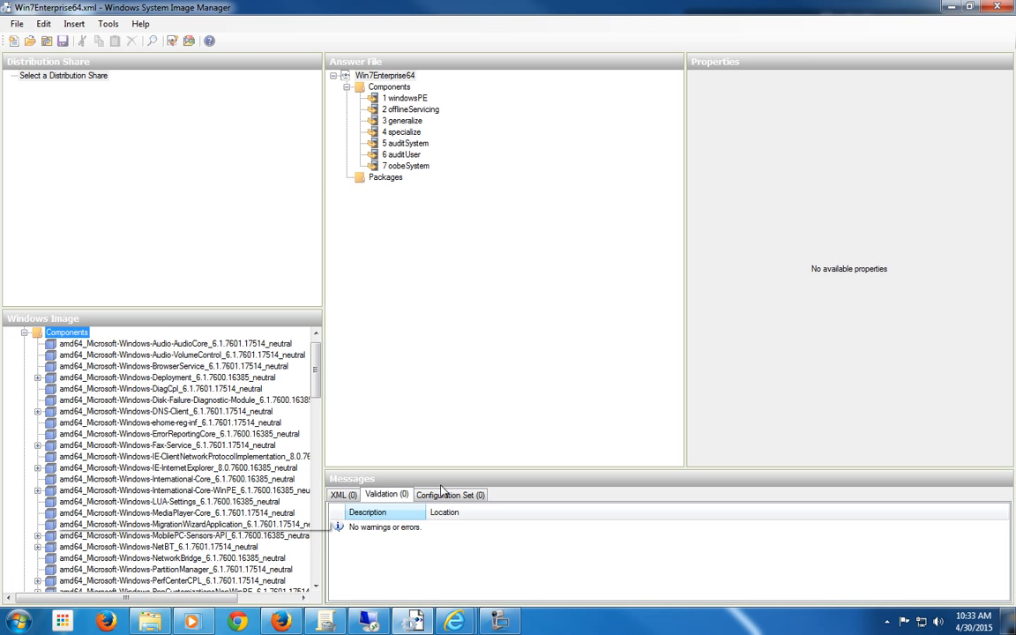
drag(316, 369, 315, 401)
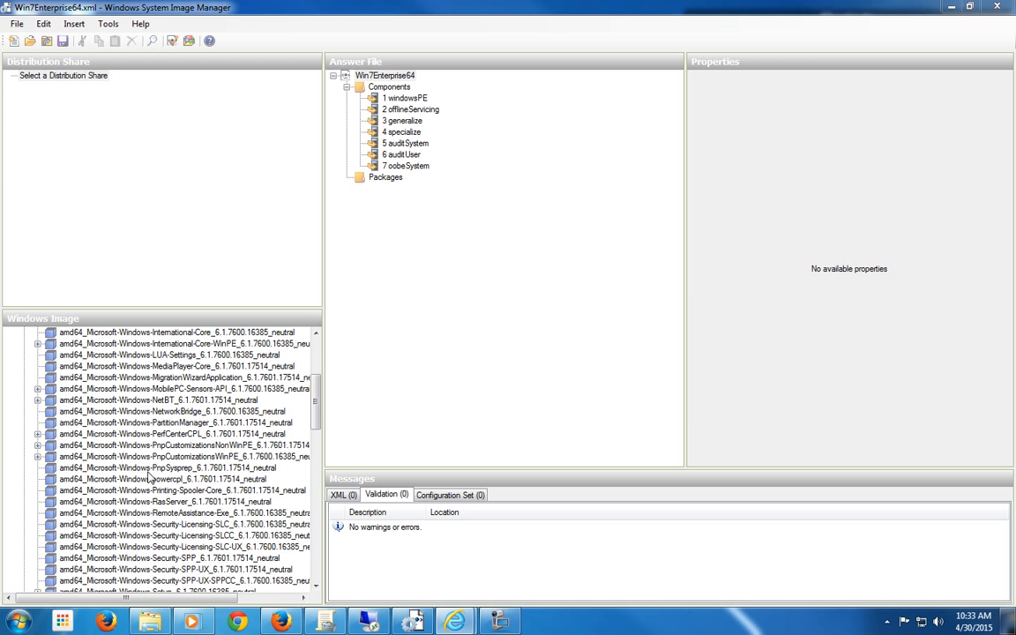
click(201, 558)
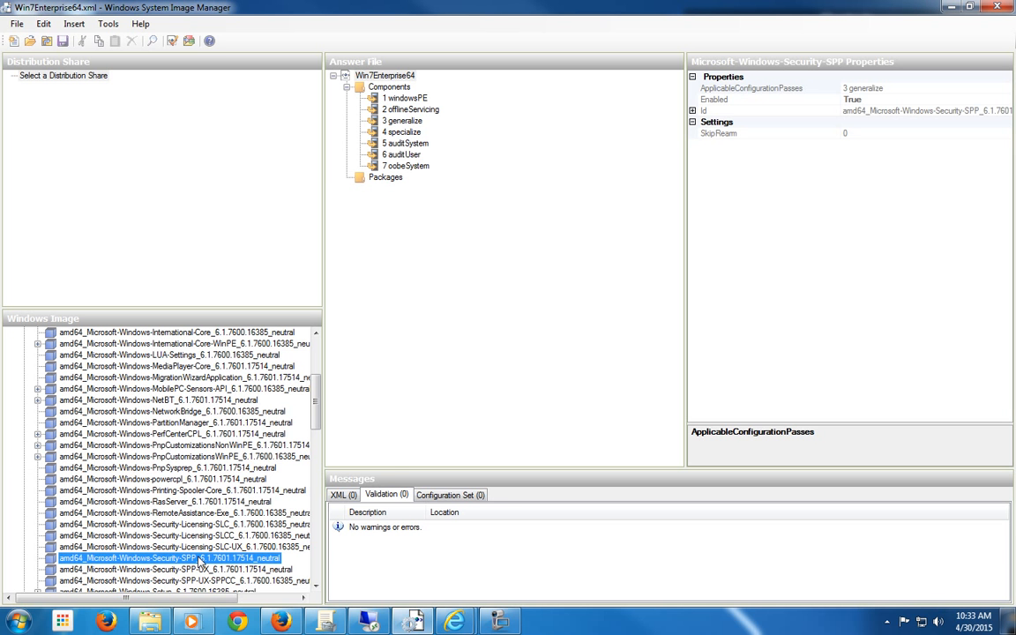
right_click(200, 558)
click(227, 454)
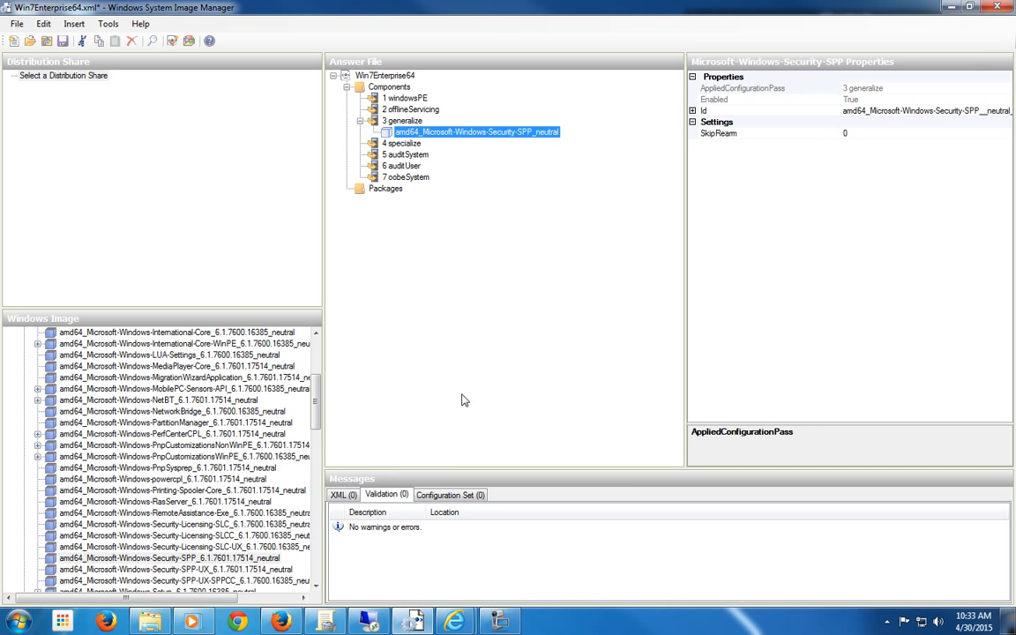
Step: Consult the reference Unattend.xml and set SkipRearm to 1 for the Security-SPP component
drag(1015, 78, 447, 71)
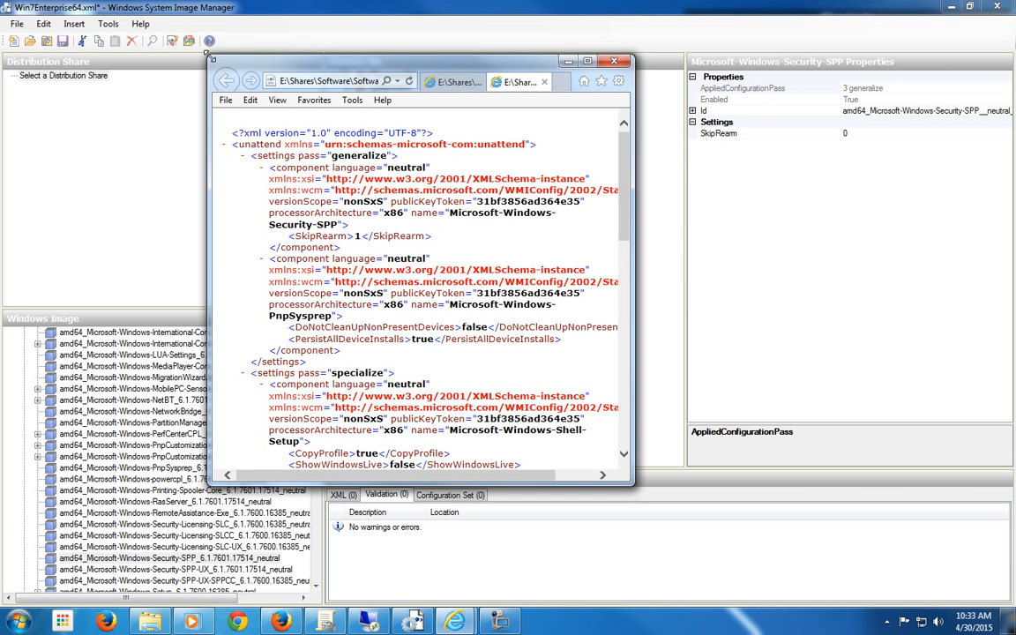
drag(211, 58, 9, 6)
drag(633, 484, 959, 586)
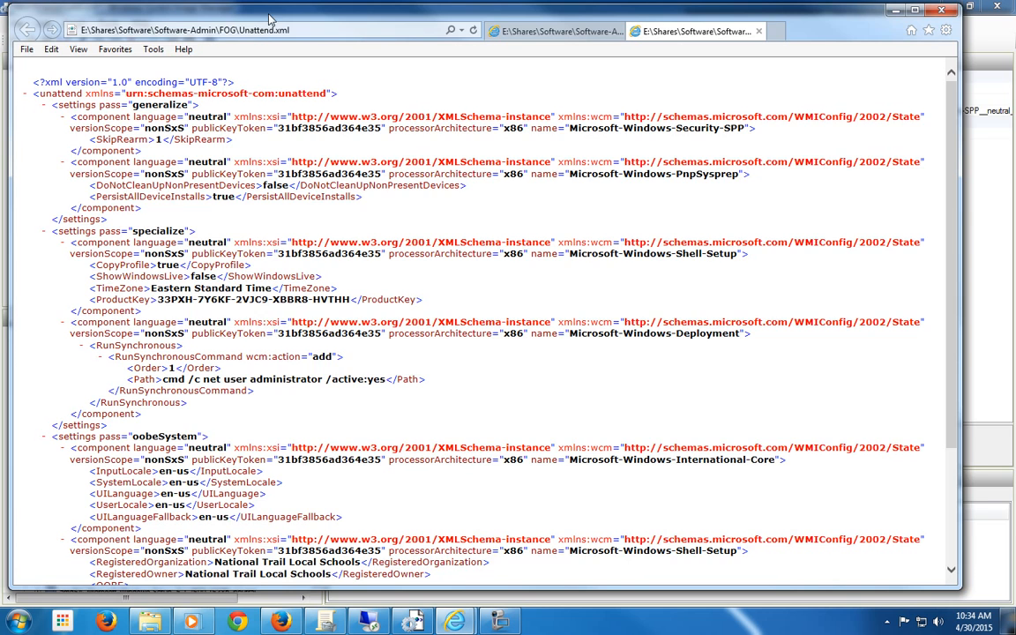
drag(242, 13, 1015, 25)
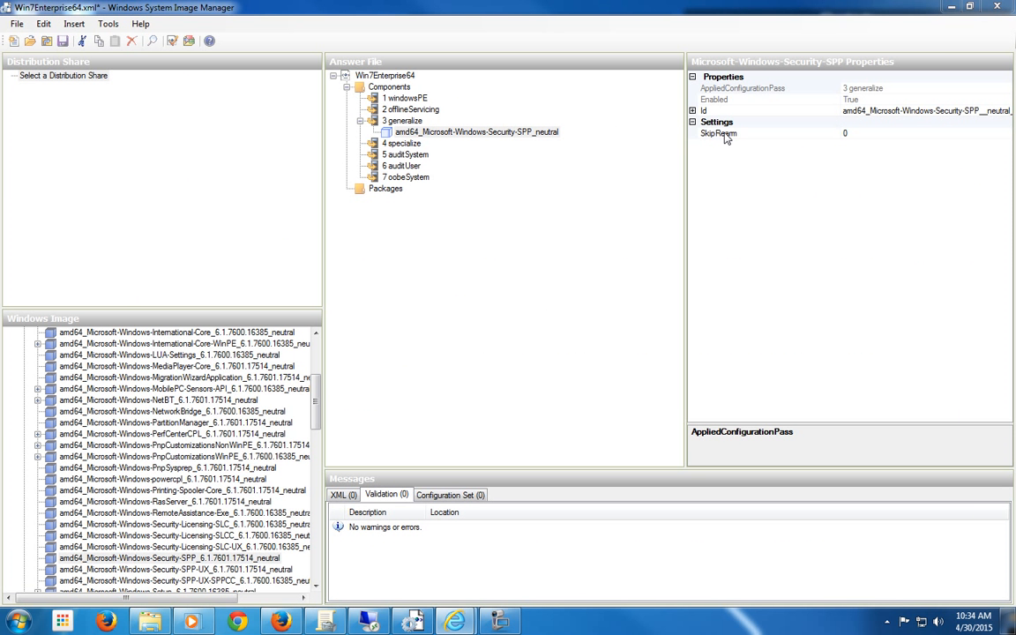
click(725, 135)
click(791, 139)
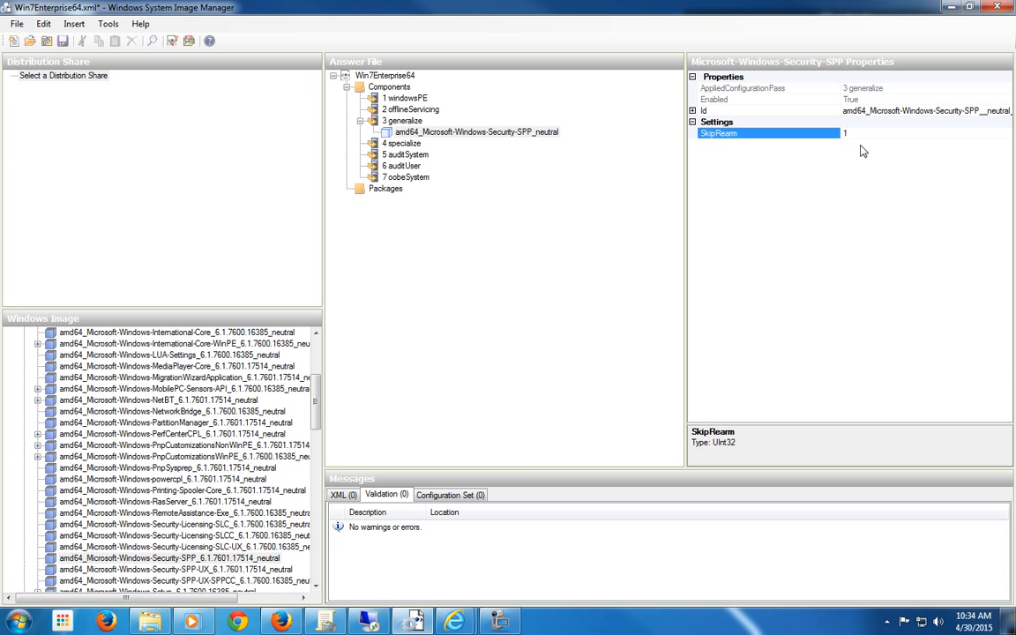
click(470, 382)
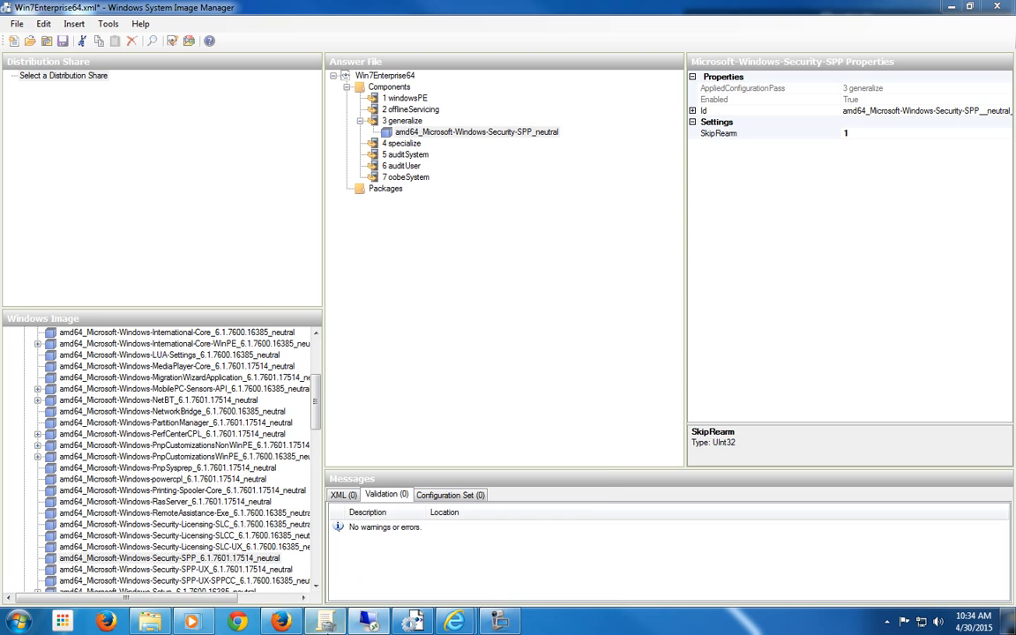
Step: Check the reference Unattend.xml and add the amd64_Microsoft-Windows-PnpSysprep component to the generalize pass
mouse_move(453, 621)
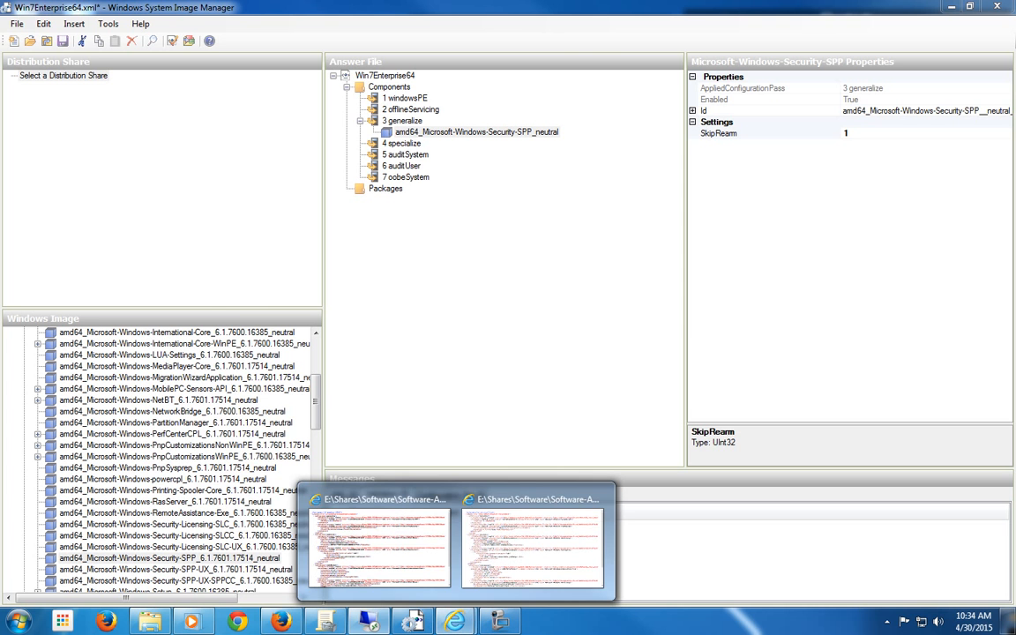
click(412, 621)
drag(0, 9, 829, 15)
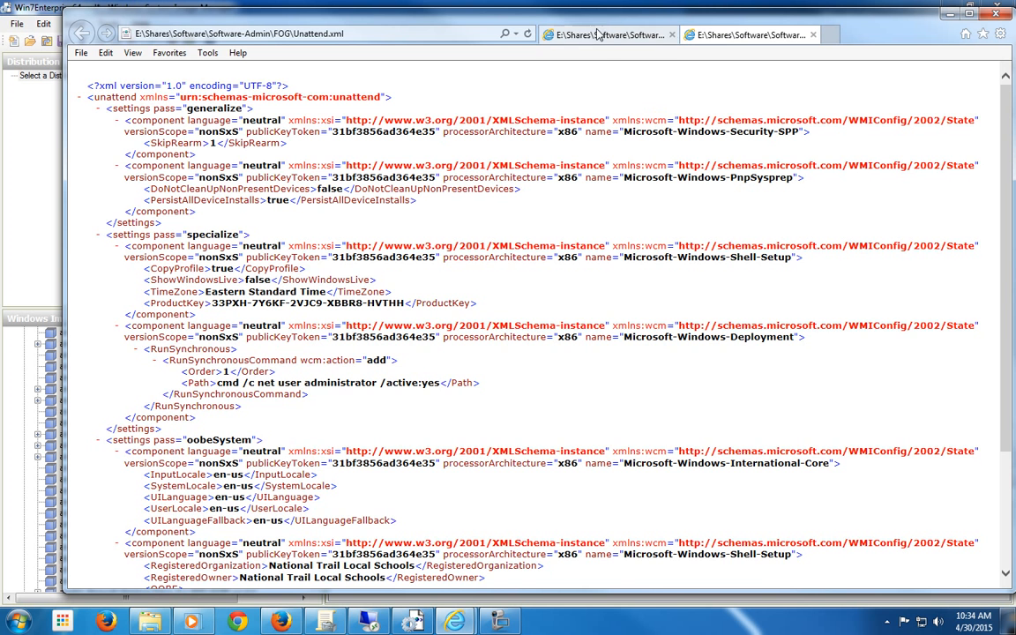
drag(608, 18, 1015, 26)
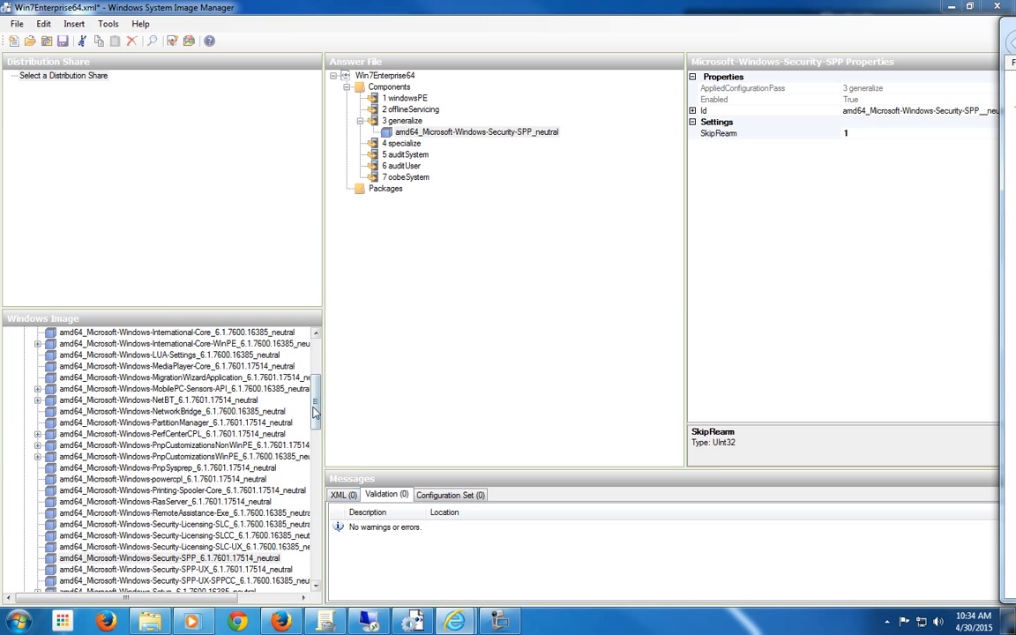
drag(317, 408, 319, 415)
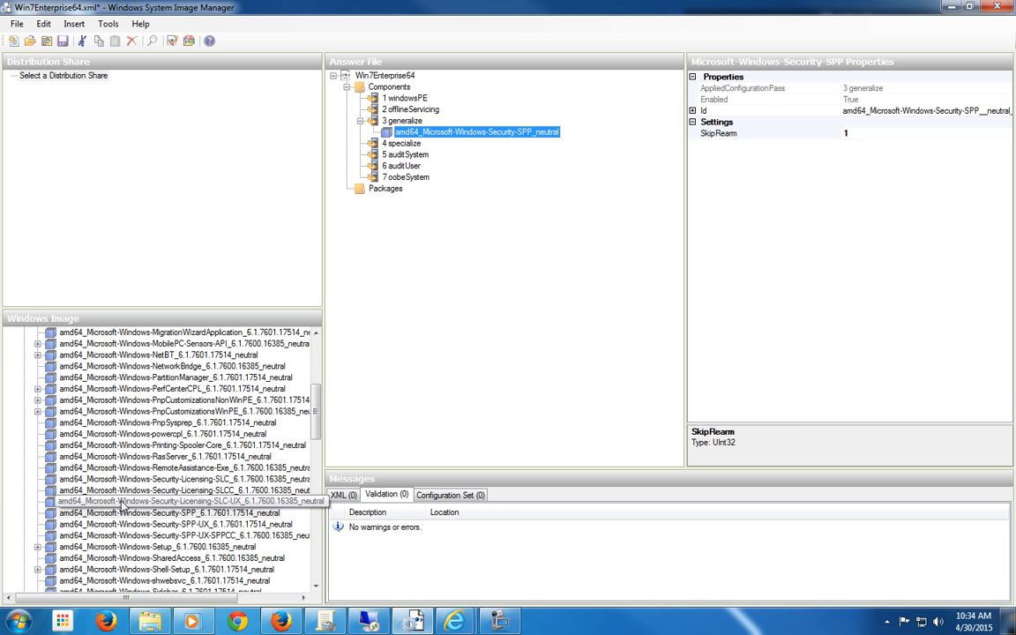
right_click(172, 429)
click(231, 462)
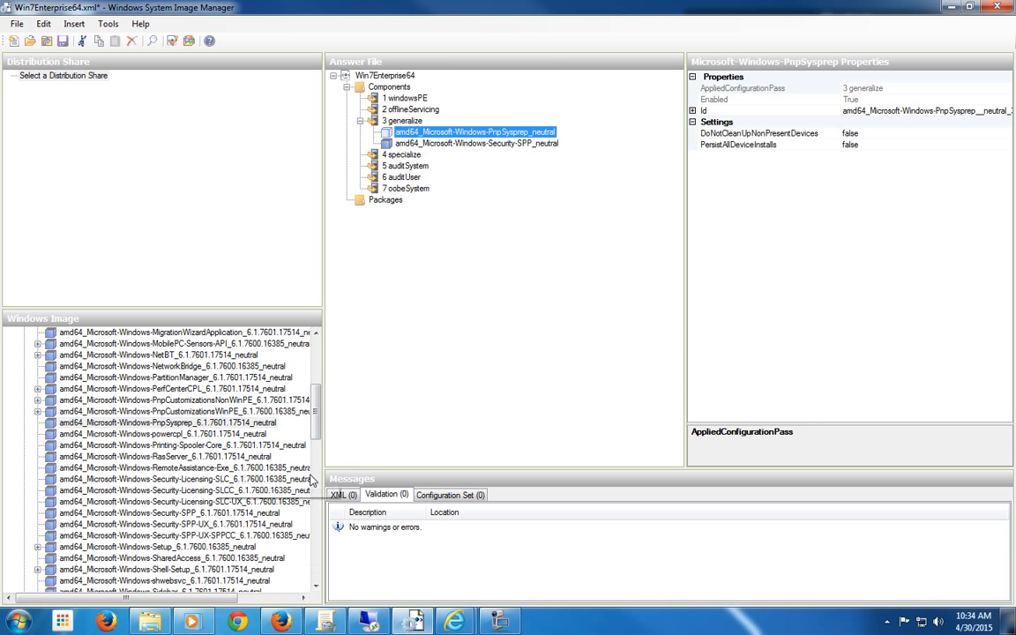
Step: Compare with the reference Unattend.xml and set PersistAllDeviceInstalls to true for the PnpSysprep component
click(413, 622)
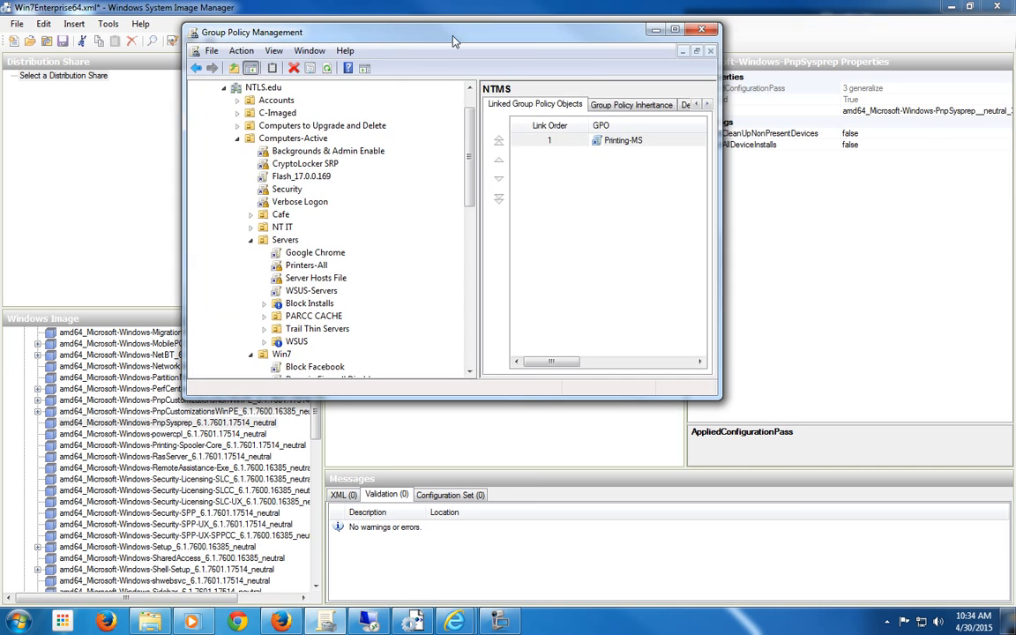
click(655, 31)
drag(0, 16, 522, 18)
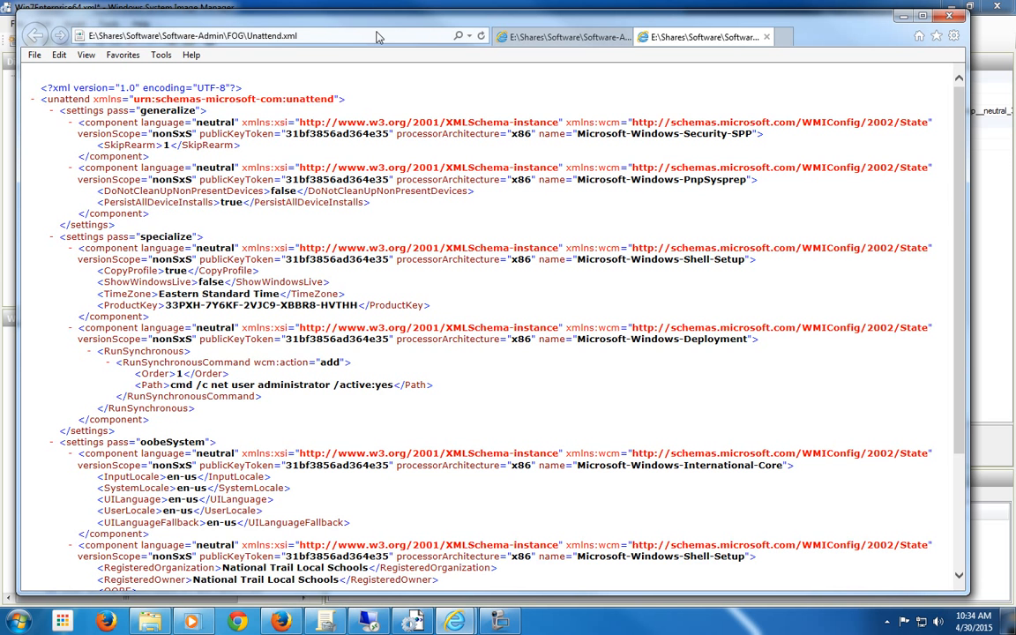
drag(383, 18, 1015, 18)
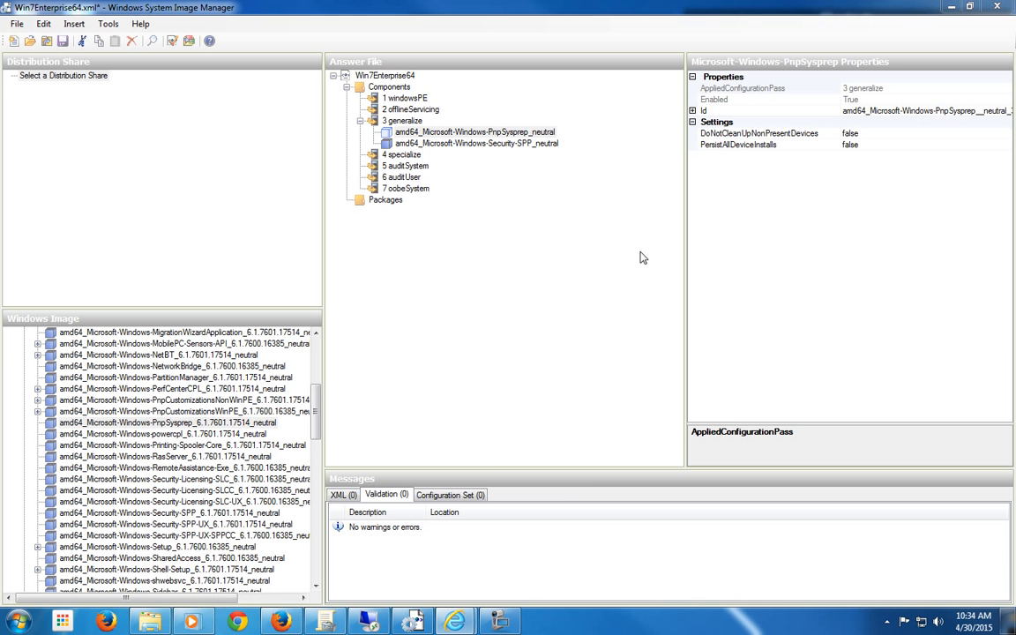
click(856, 145)
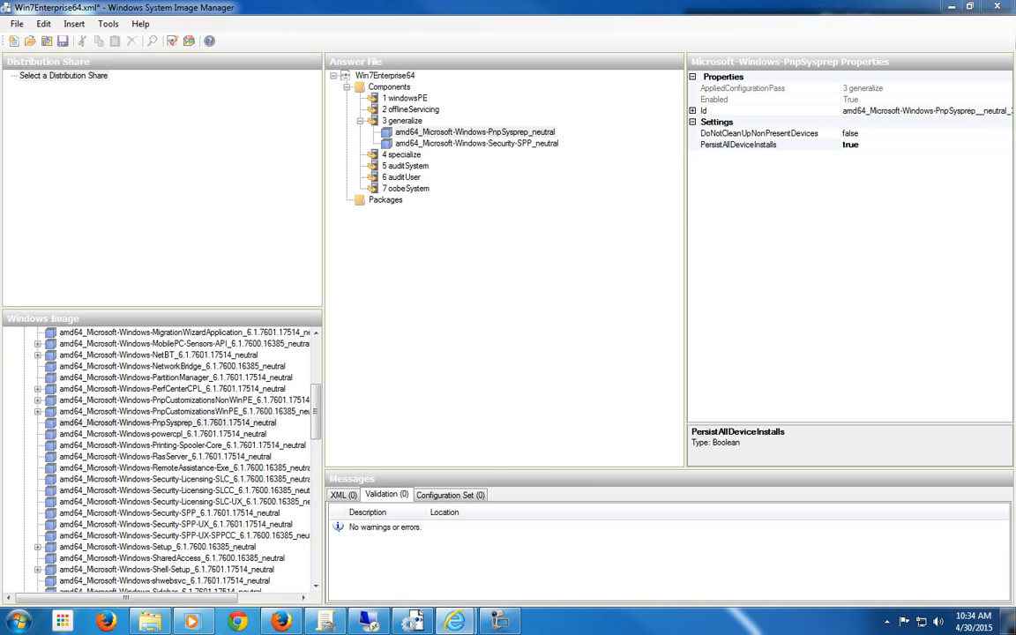
Step: Check which components and settings the reference Unattend.xml lists under the specialize pass
drag(1015, 12, 361, 18)
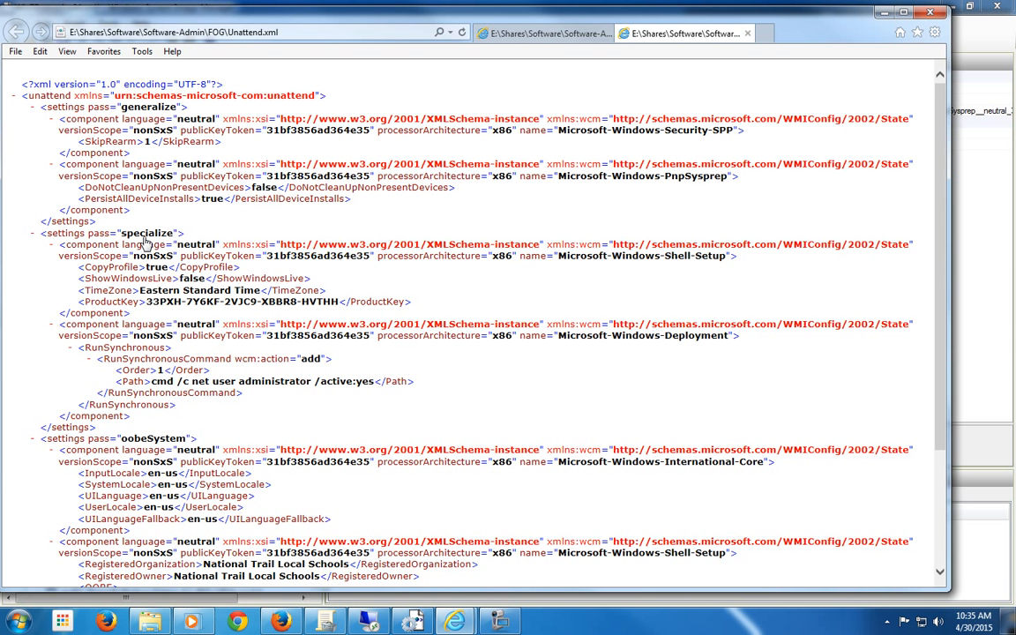
drag(346, 17, 1015, 18)
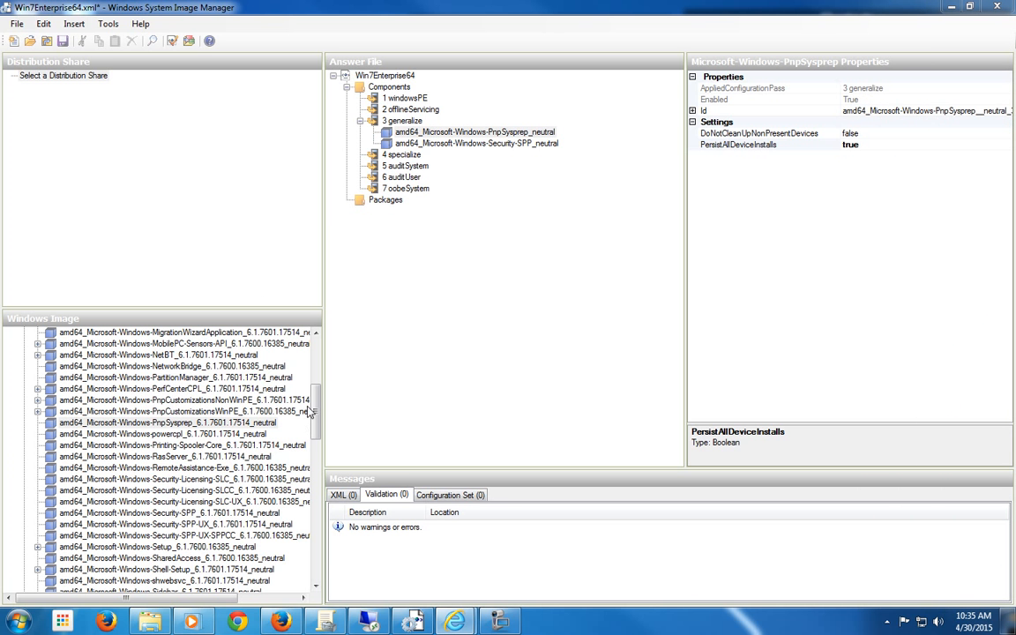
Step: Add the amd64_Microsoft-Windows-Shell-Setup component to the specialize pass of the answer file
drag(316, 410, 315, 429)
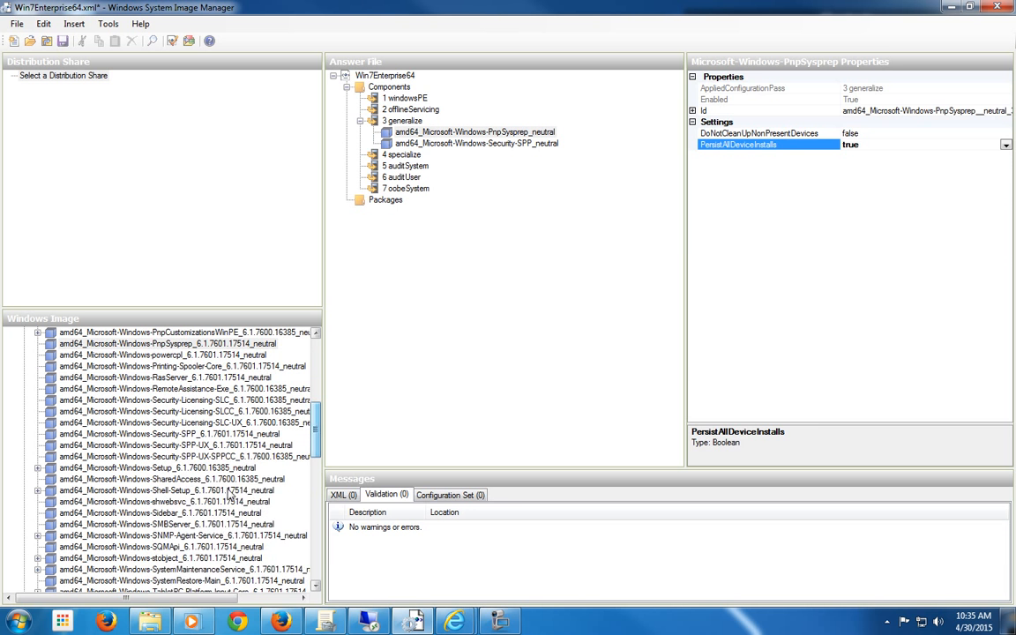
right_click(169, 490)
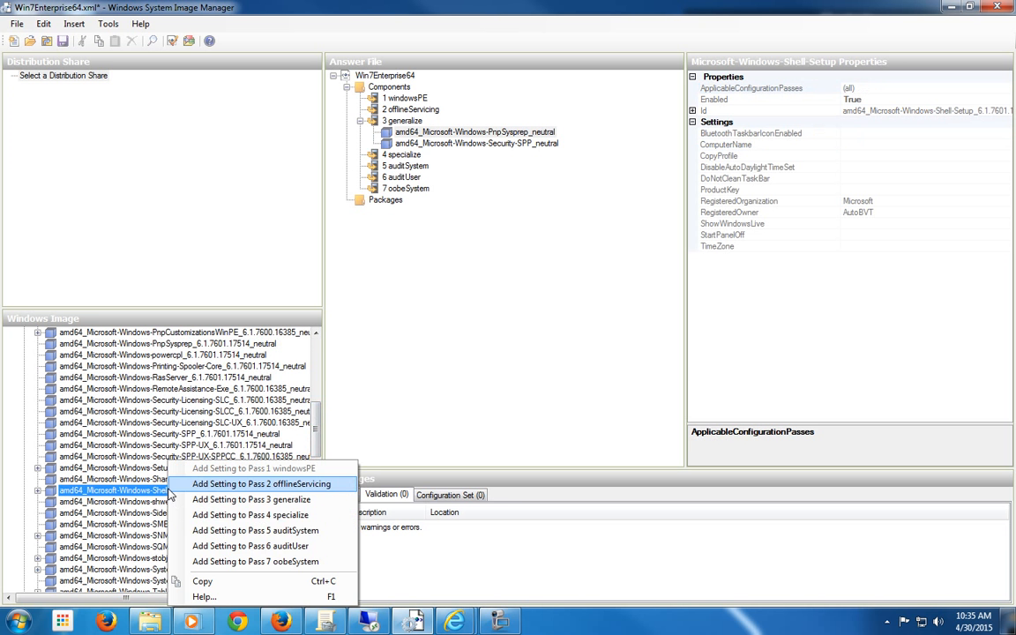
click(285, 515)
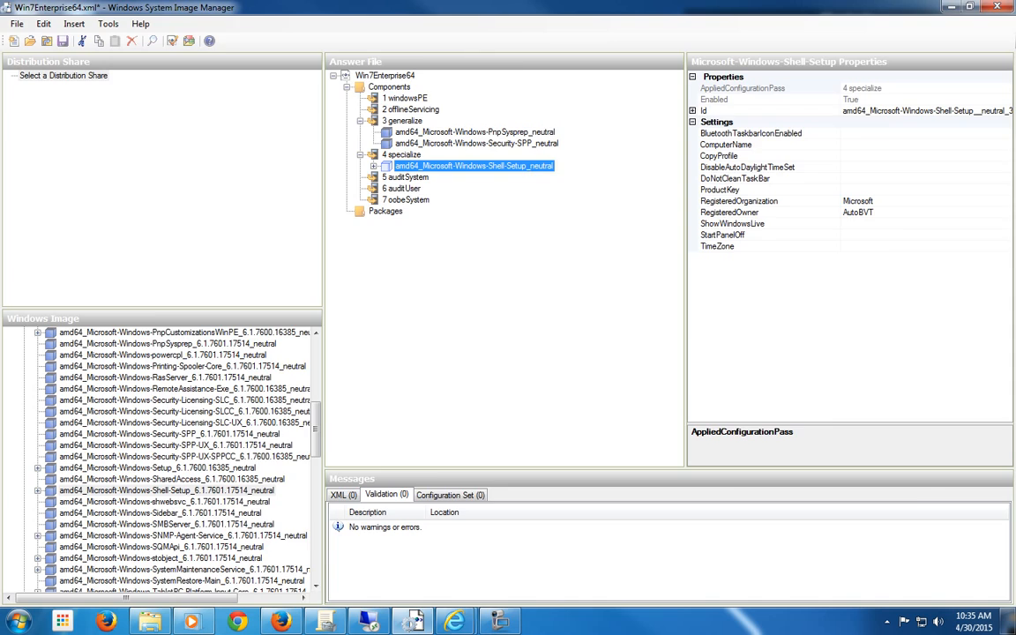
Step: Consult the reference Unattend.xml and set CopyProfile to true for the Shell-Setup component in the specialize pass
drag(1015, 23, 776, 27)
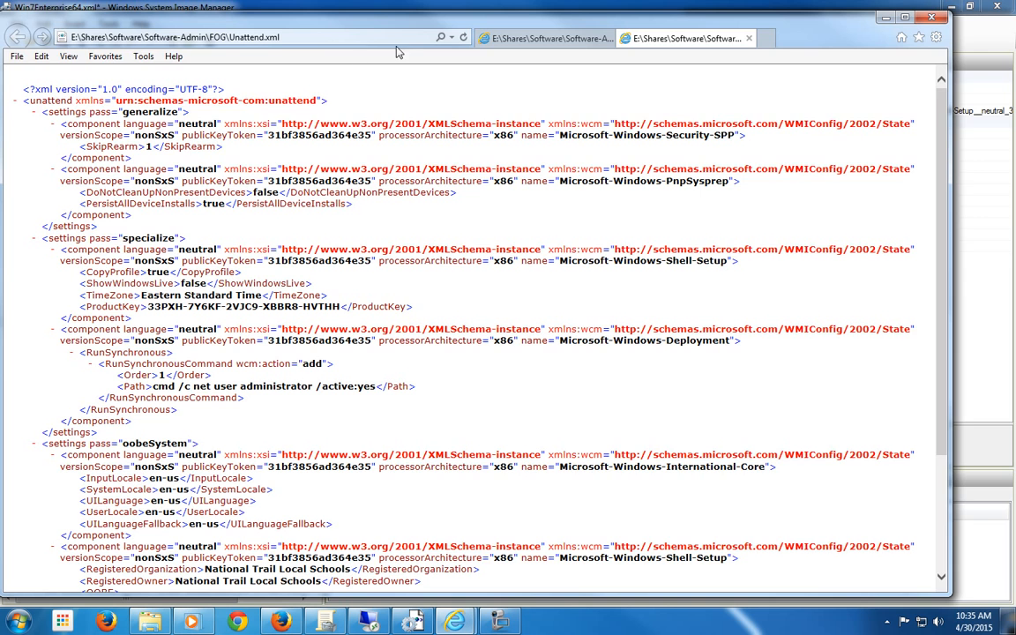
drag(440, 23, 454, 0)
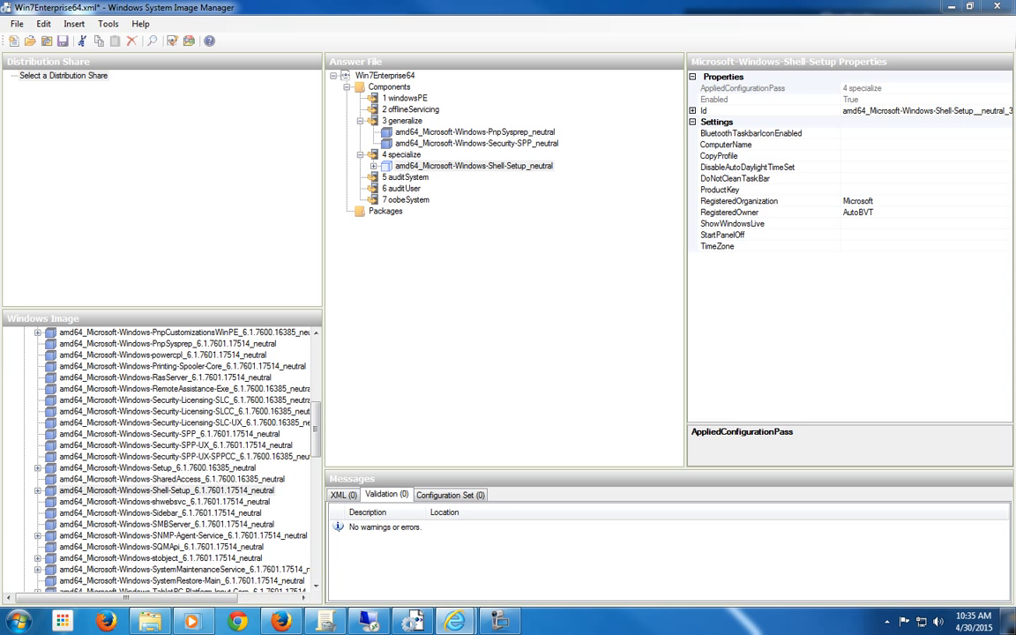
click(768, 155)
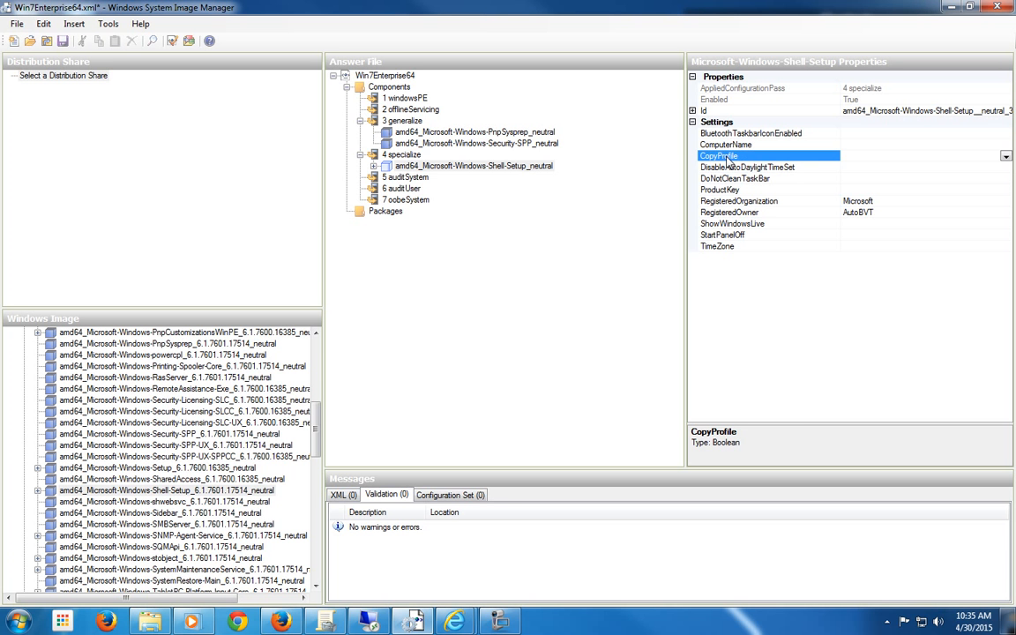
click(1006, 156)
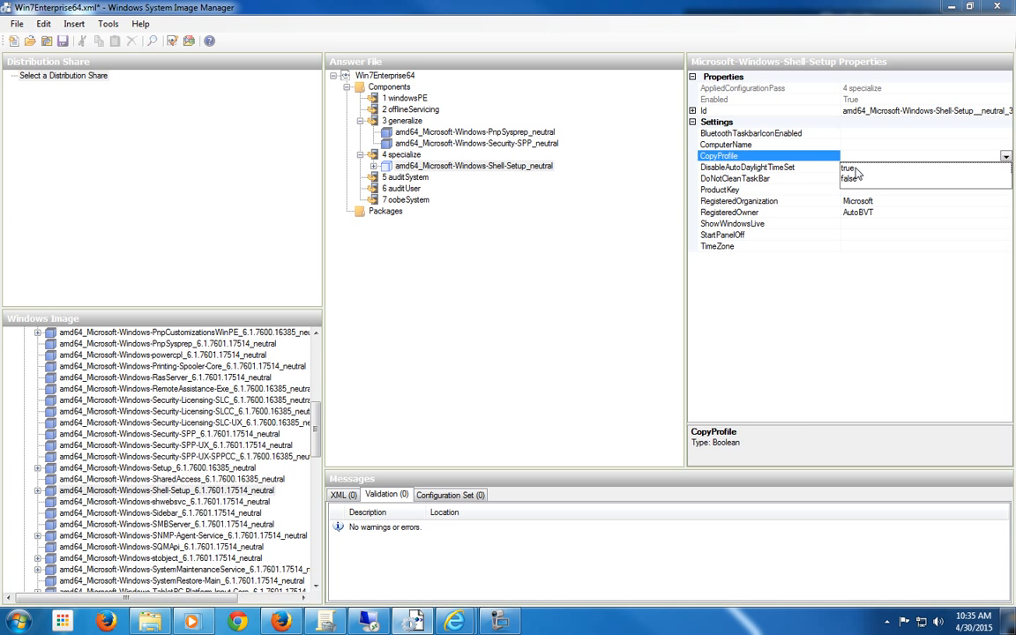
click(852, 169)
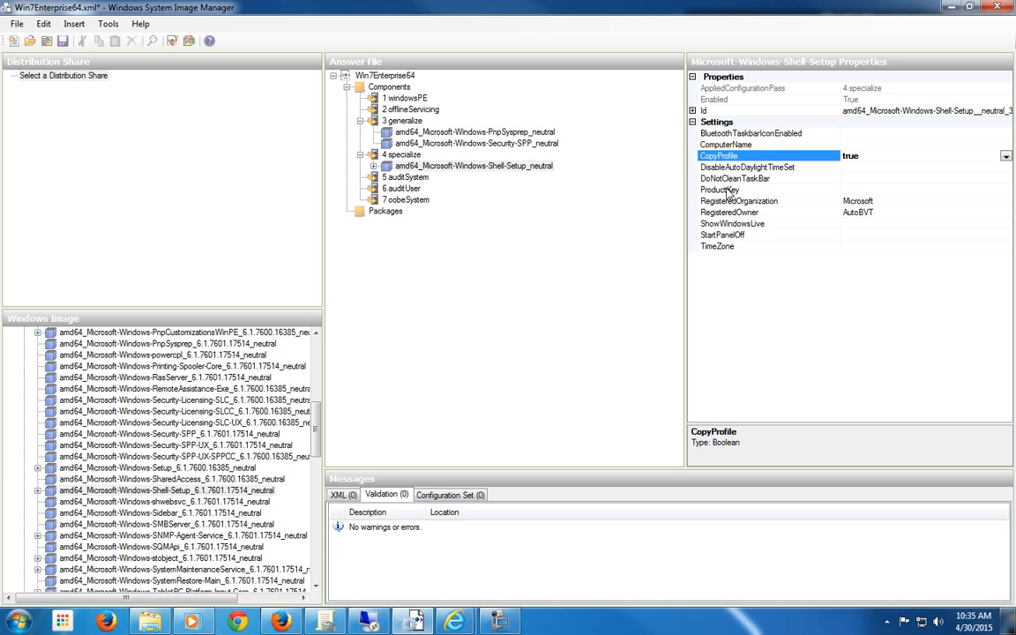
Step: Set ShowWindowsLive to false and TimeZone to Eastern Standard Time for the specialize Shell-Setup component
click(732, 223)
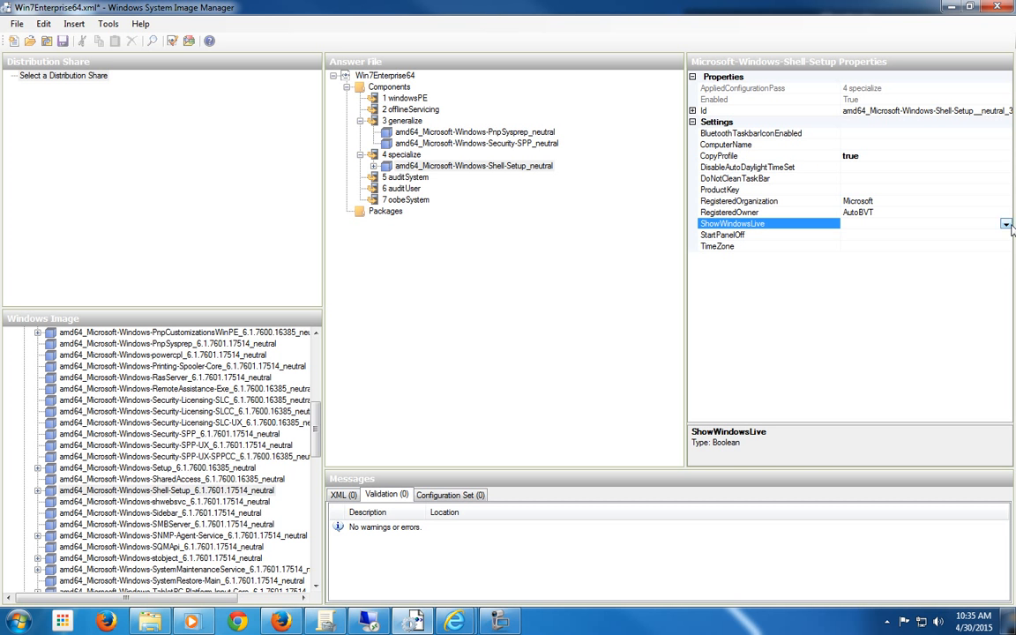
click(917, 224)
click(877, 247)
click(868, 246)
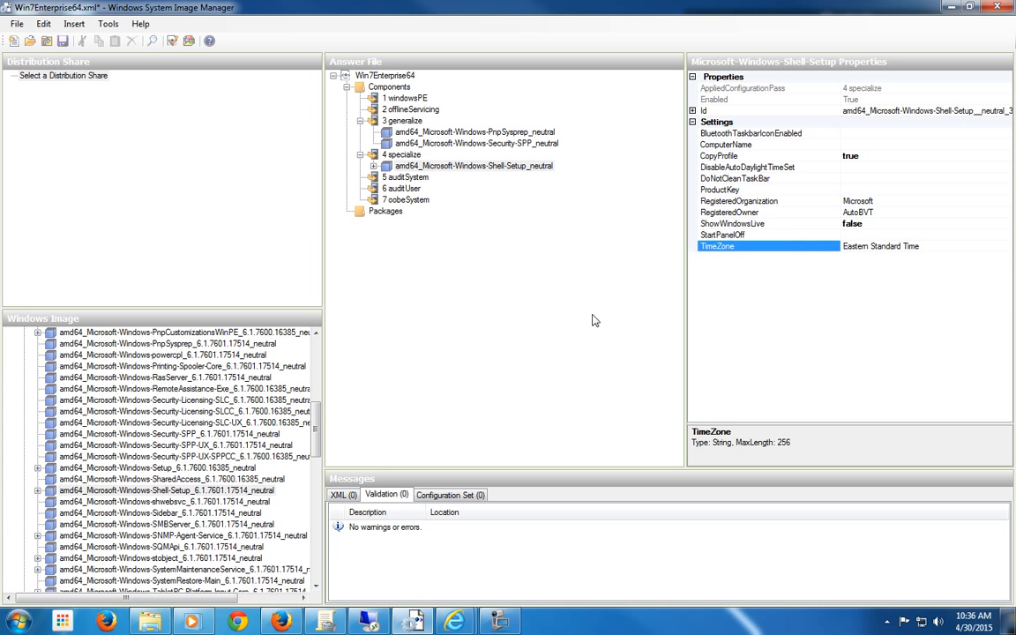
click(499, 621)
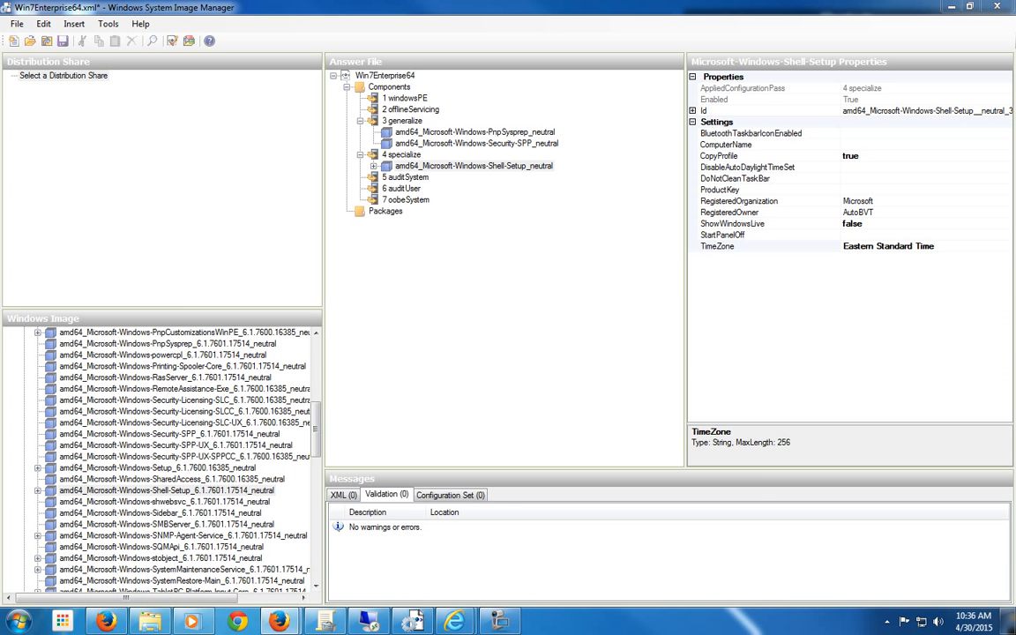
Step: Switch to Firefox and search Google for "kms product keys"
click(106, 620)
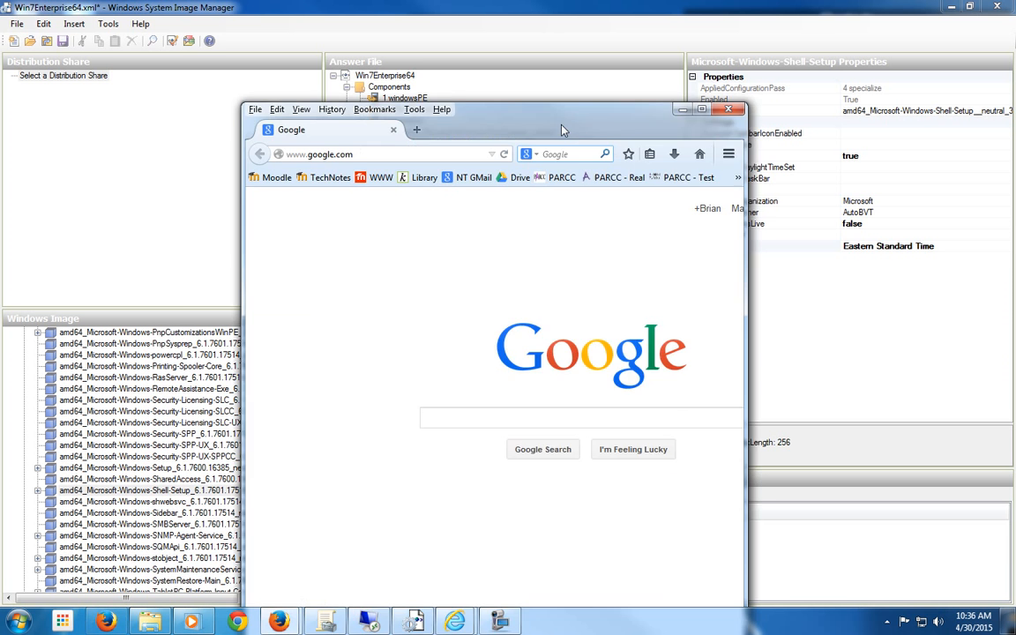
drag(563, 128, 534, 28)
click(667, 9)
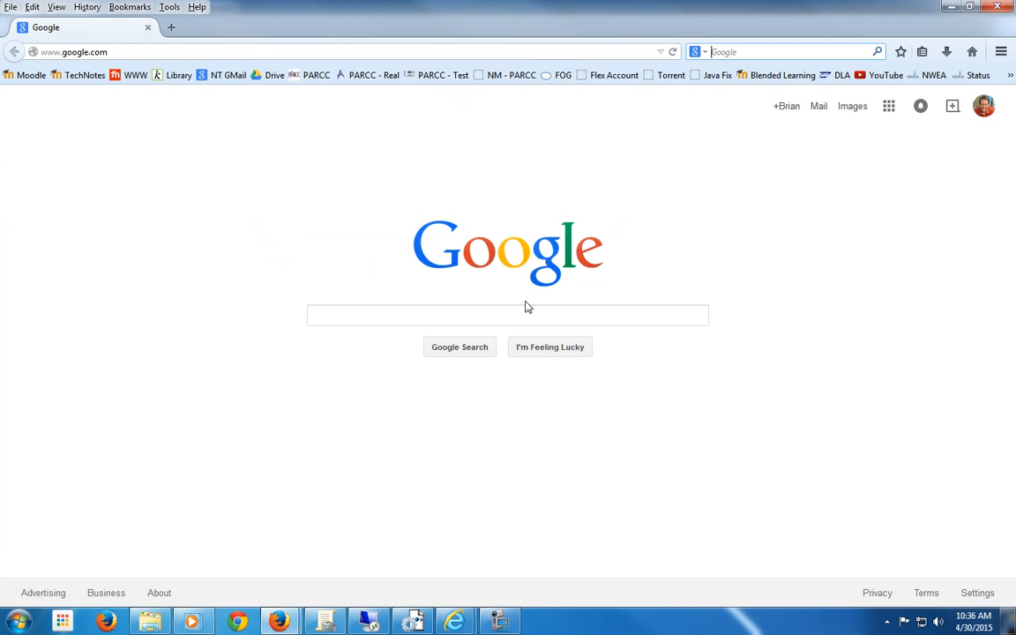
click(532, 315)
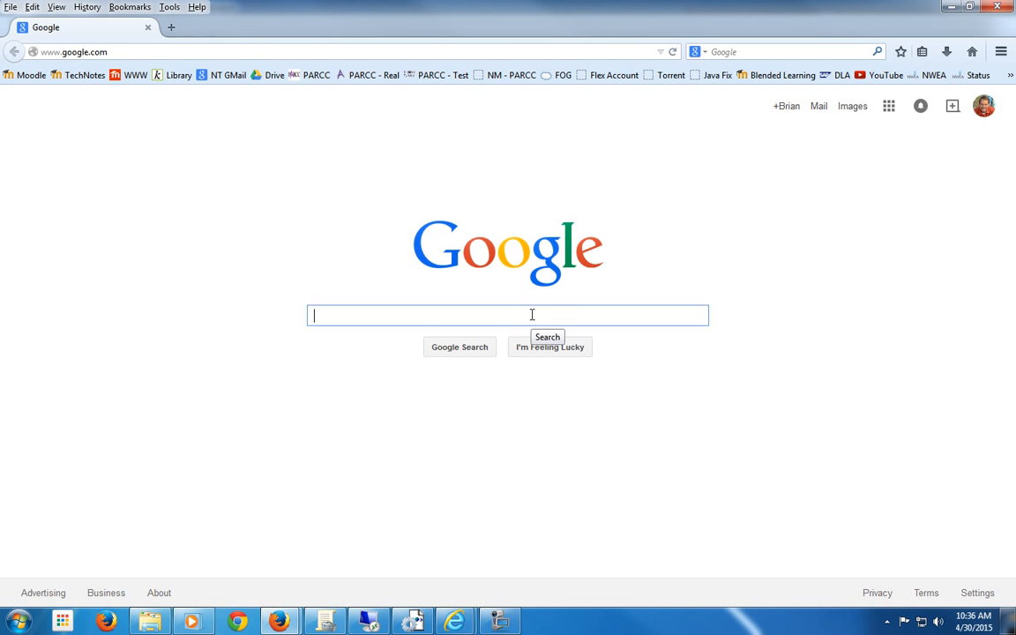
text(kms prod)
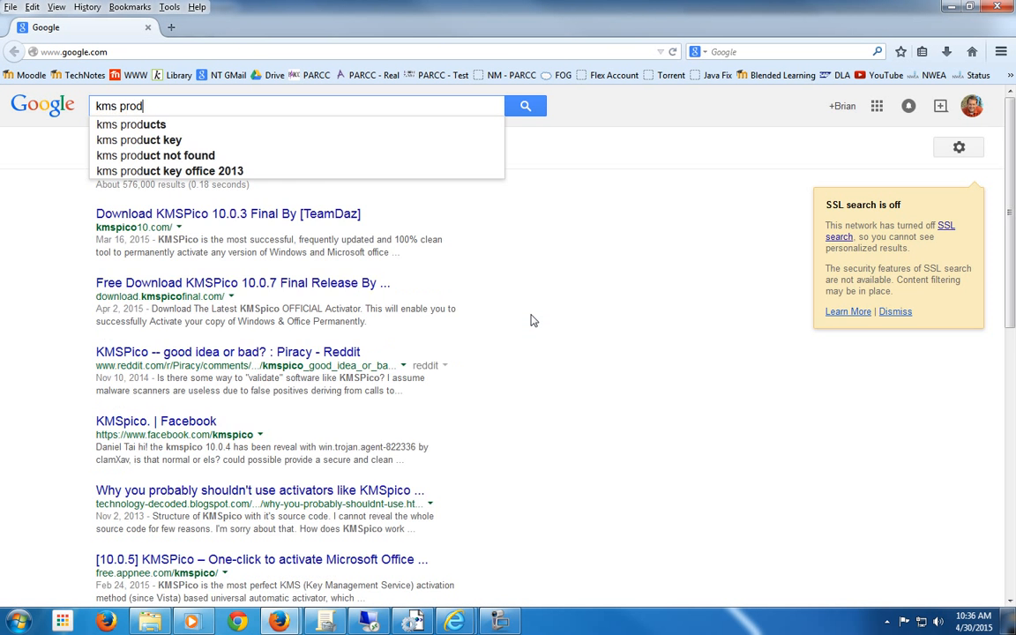
text(uct keys)
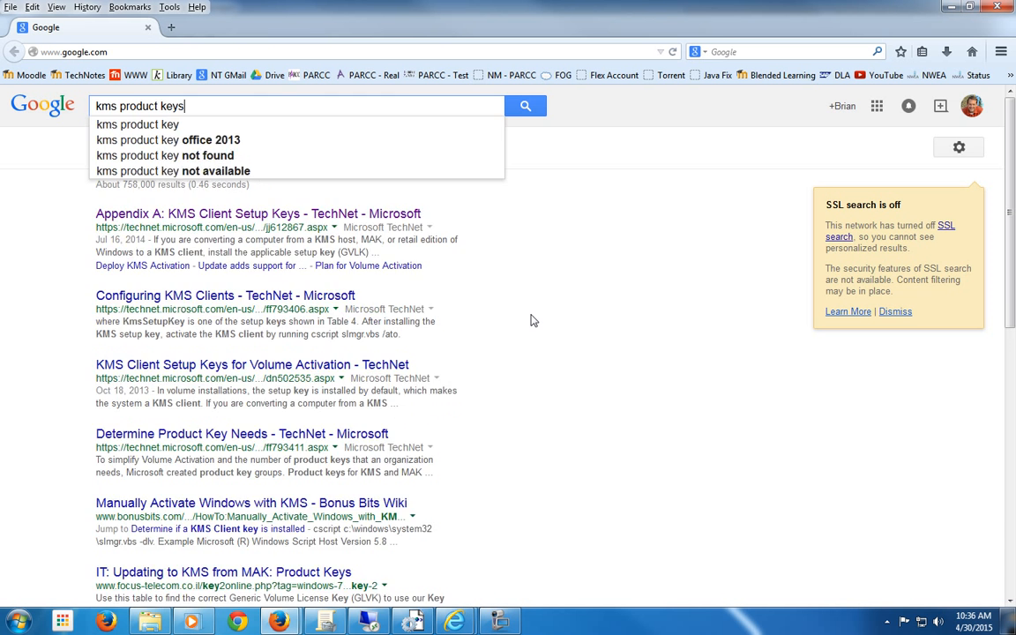
key(Return)
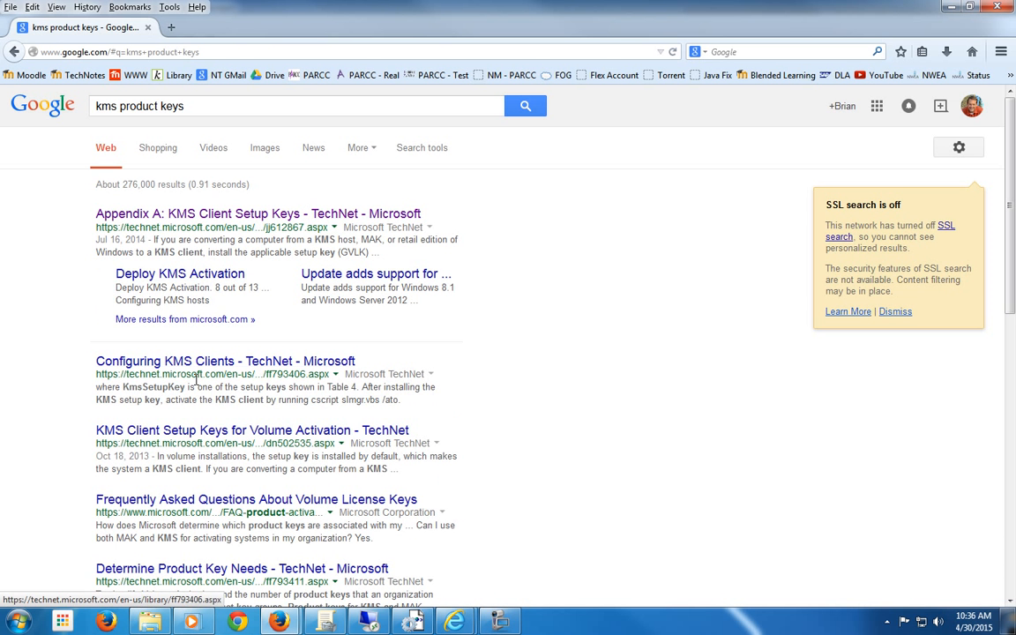
Step: Open TechNet's Appendix A: KMS Client Setup Keys page and copy the Windows 7 Enterprise client setup key
click(216, 215)
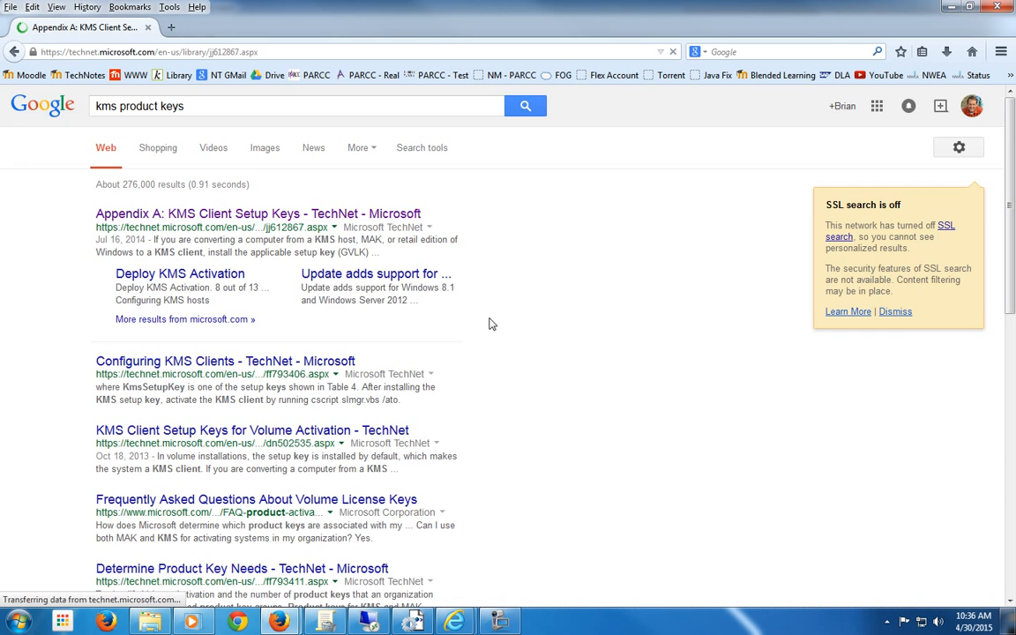
scroll(748, 360, down, 15)
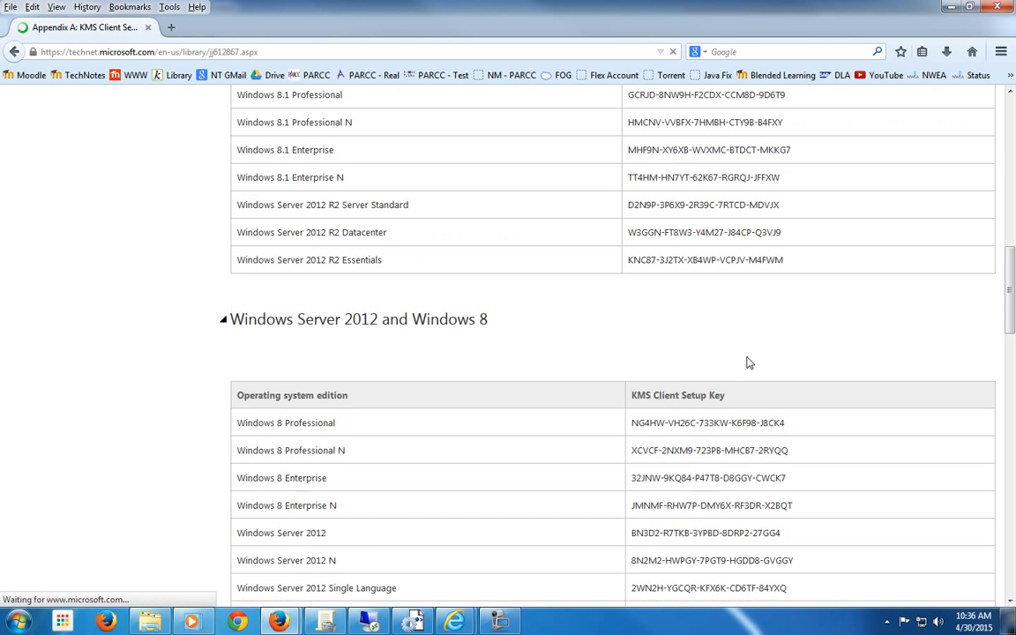
scroll(474, 365, down, 5)
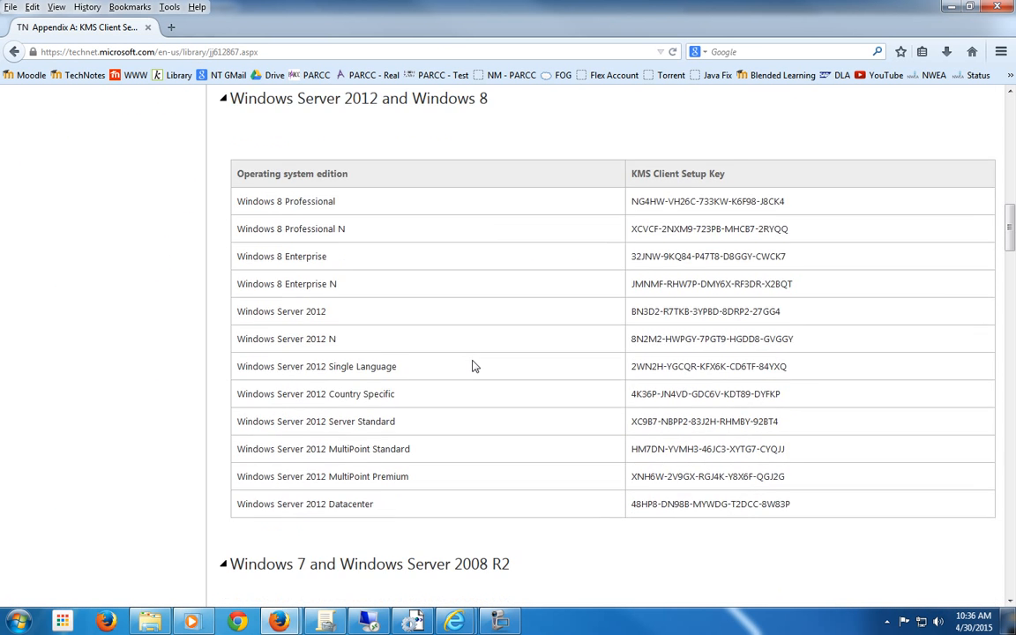
scroll(473, 365, down, 8)
scroll(473, 365, up, 2)
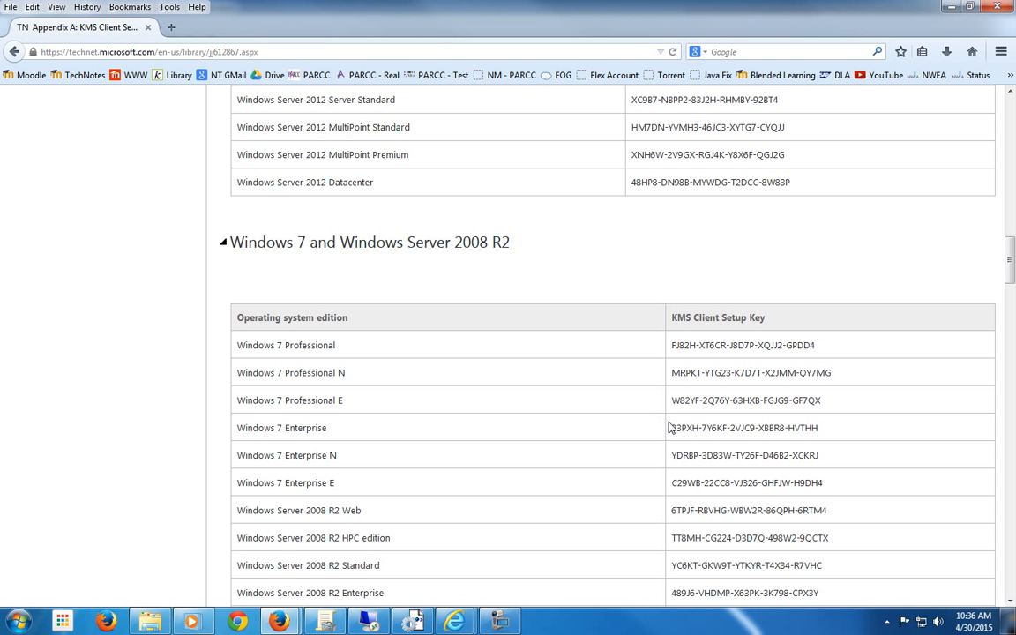
drag(673, 428, 823, 432)
key(ctrl+c)
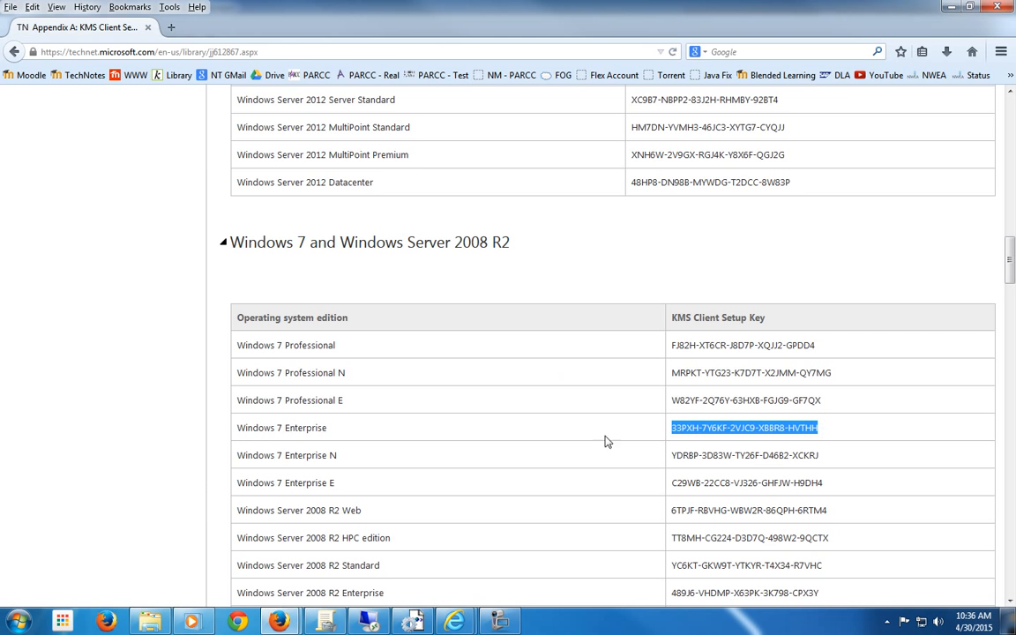
Step: Return to Windows System Image Manager and paste the copied key as the ProductKey of the specialize Shell-Setup component
key(alt+Tab)
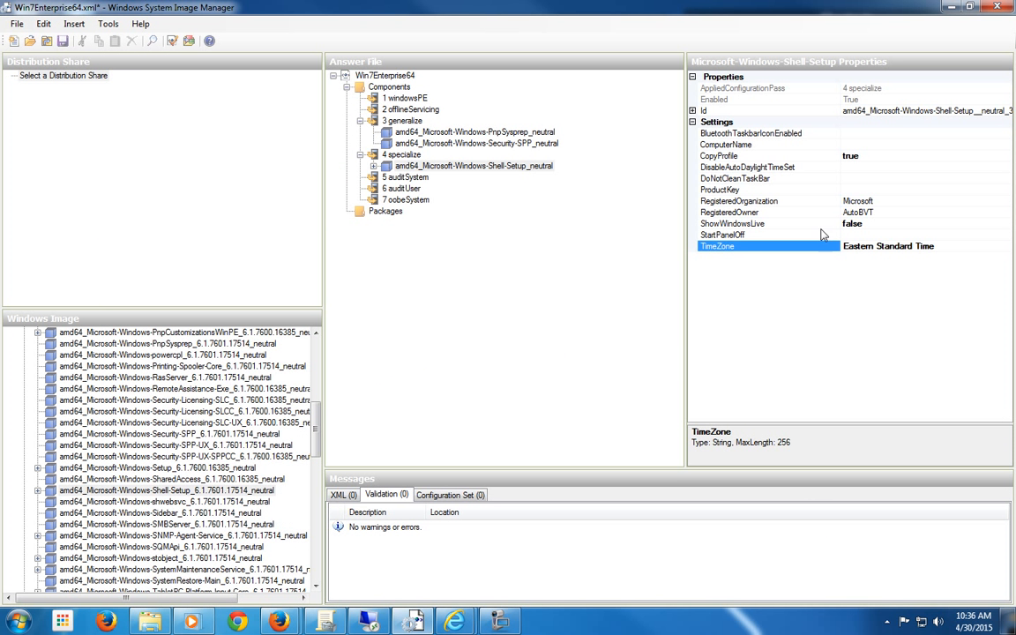
click(848, 190)
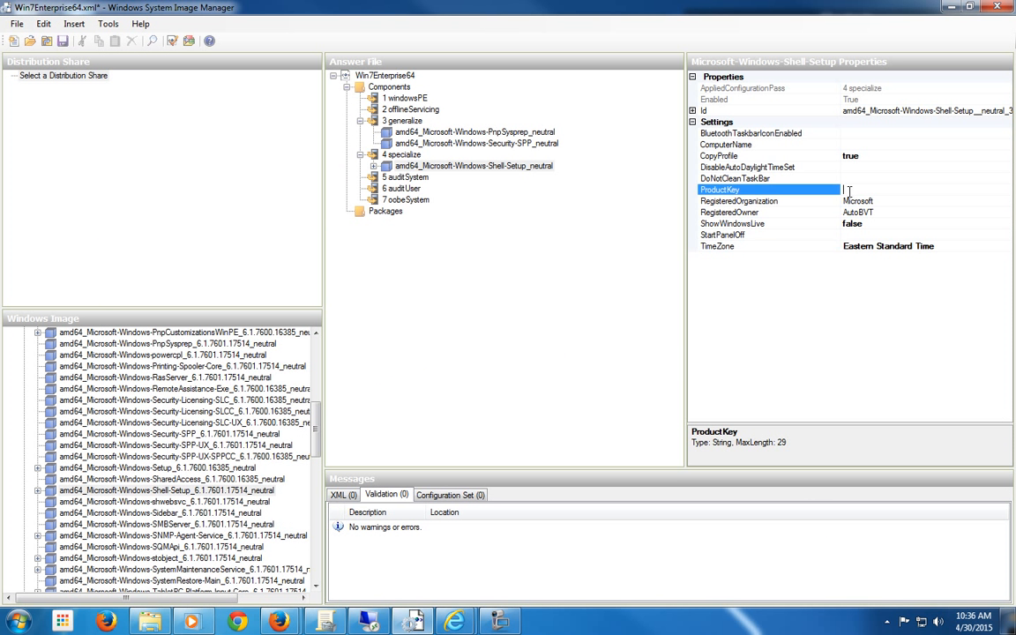
key(ctrl+v)
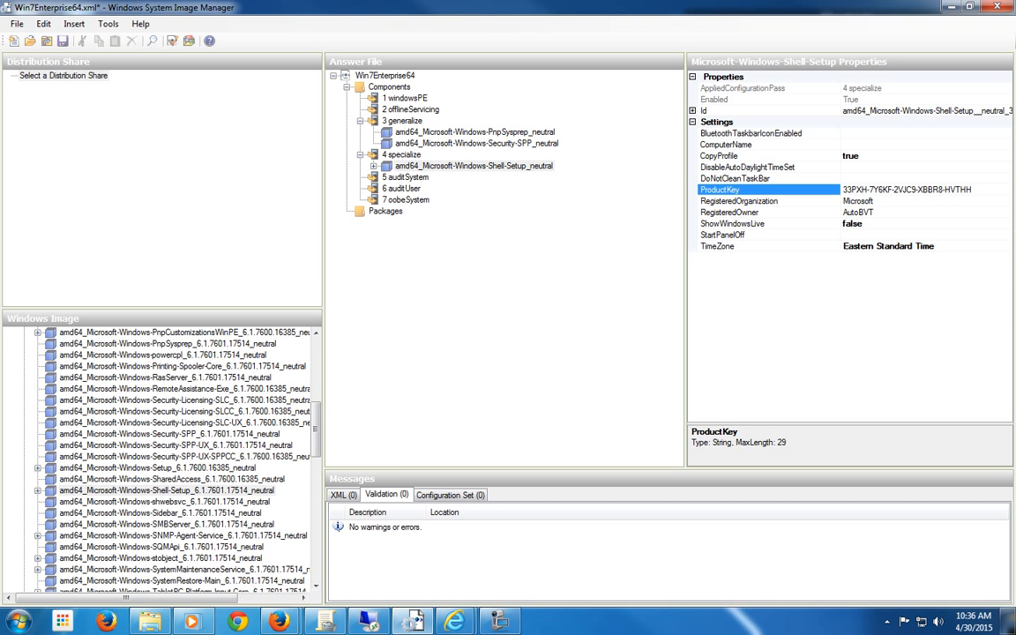
key(Return)
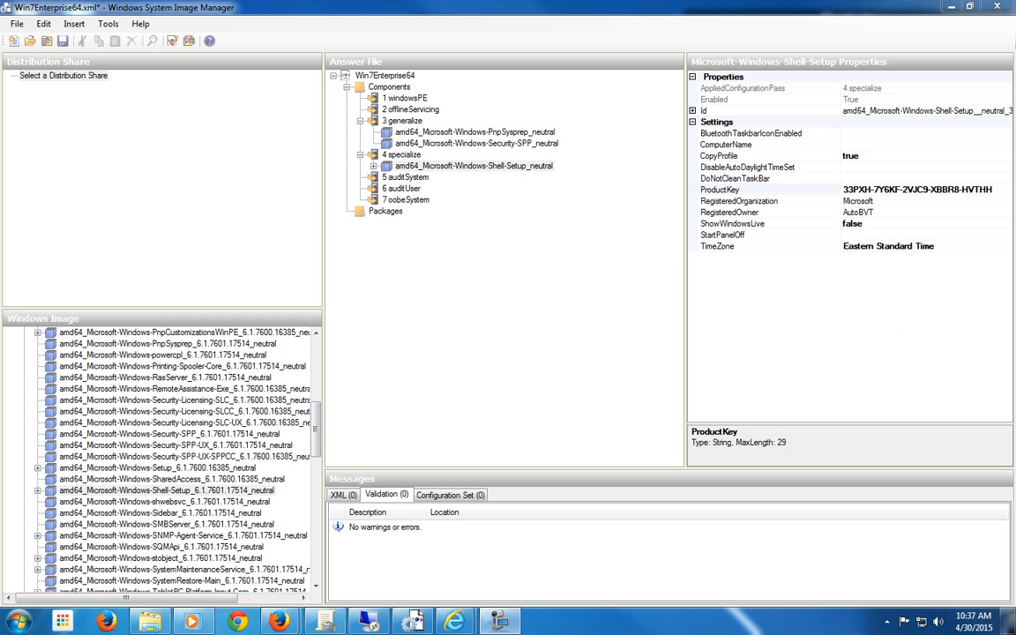
Step: Add the amd64_Microsoft-Windows-Deployment component to the specialize pass of the answer file
drag(318, 428, 318, 370)
right_click(167, 377)
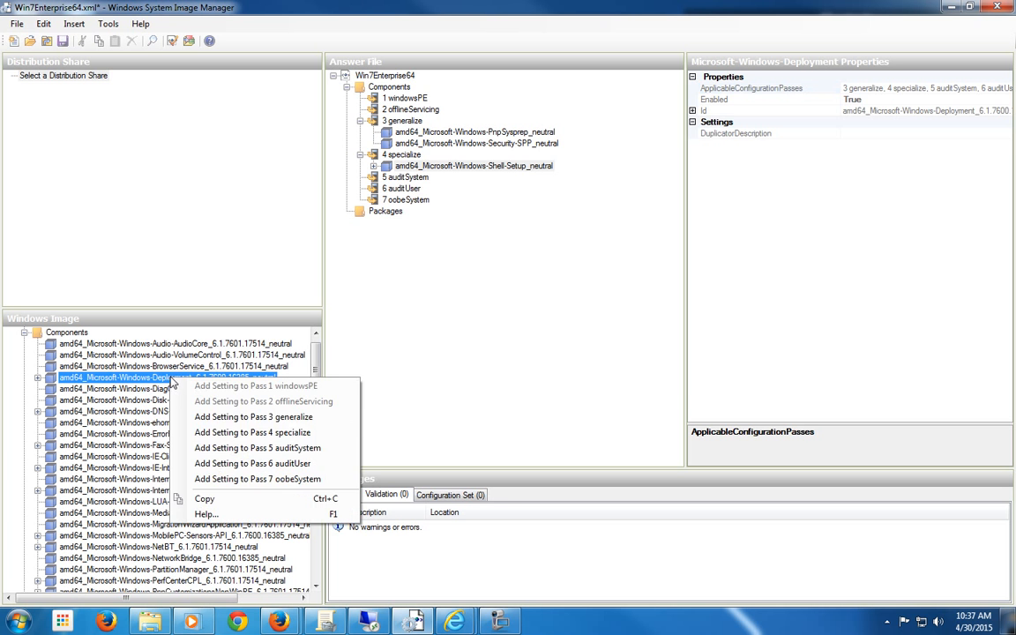
click(254, 433)
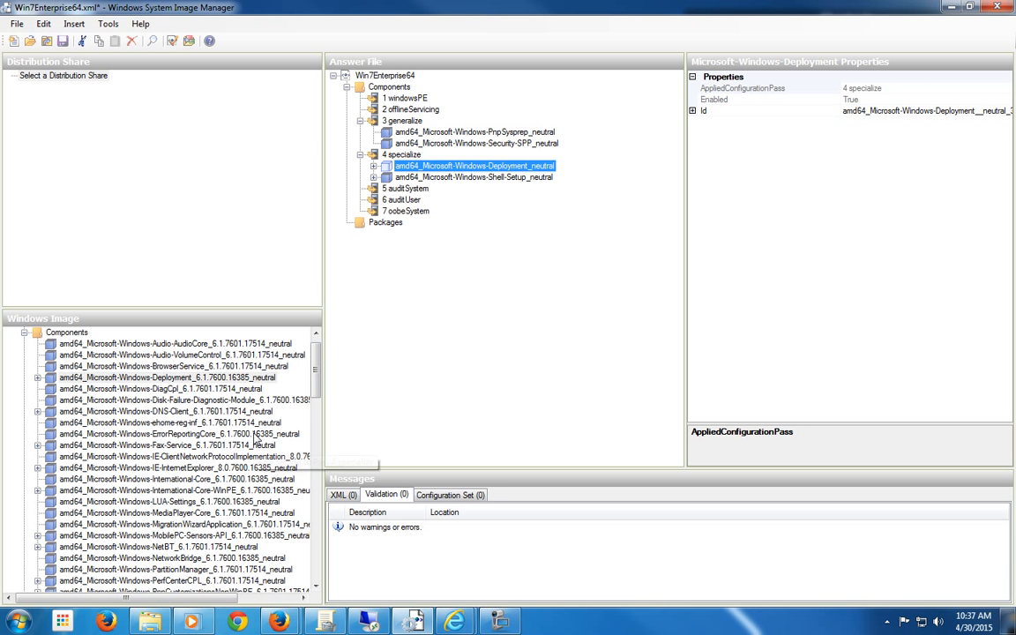
Step: Check the reference Unattend.xml and insert a new RunSynchronousCommand under RunSynchronous in the Deployment component
double_click(510, 167)
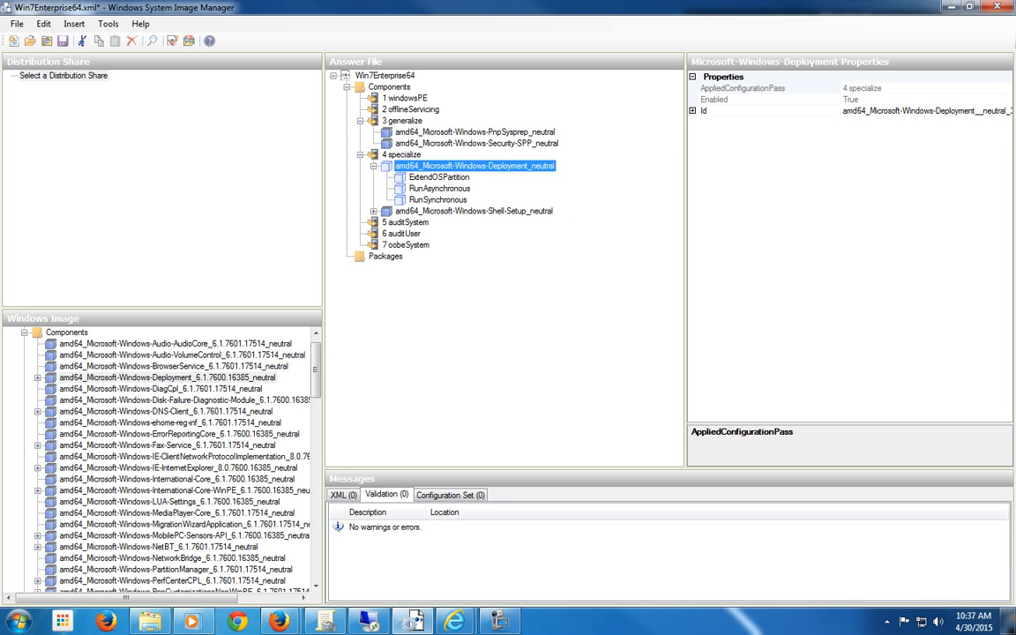
drag(1015, 20, 614, 13)
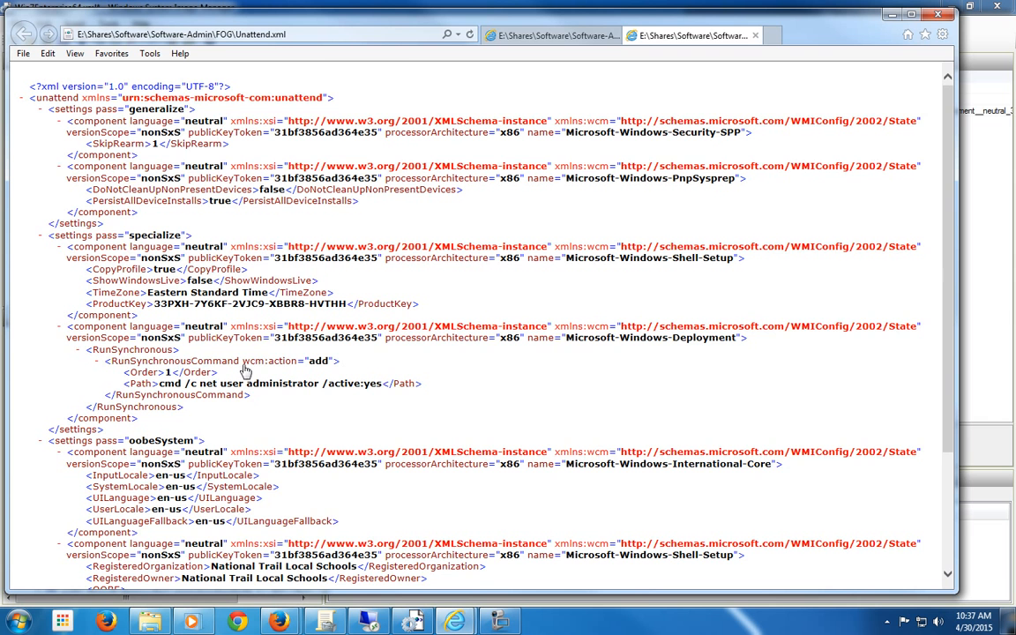
click(893, 14)
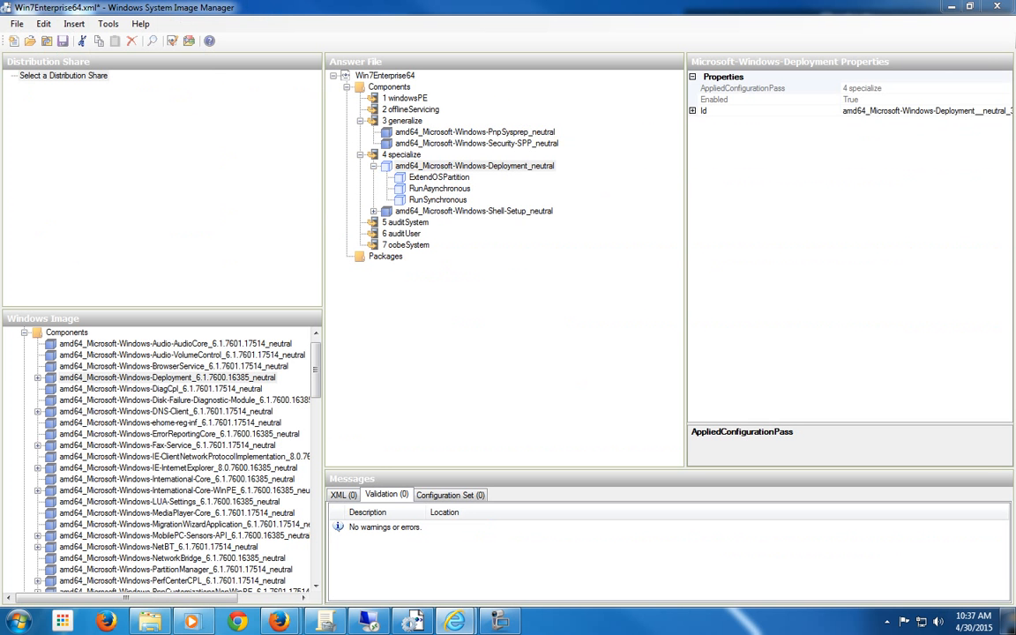
click(426, 199)
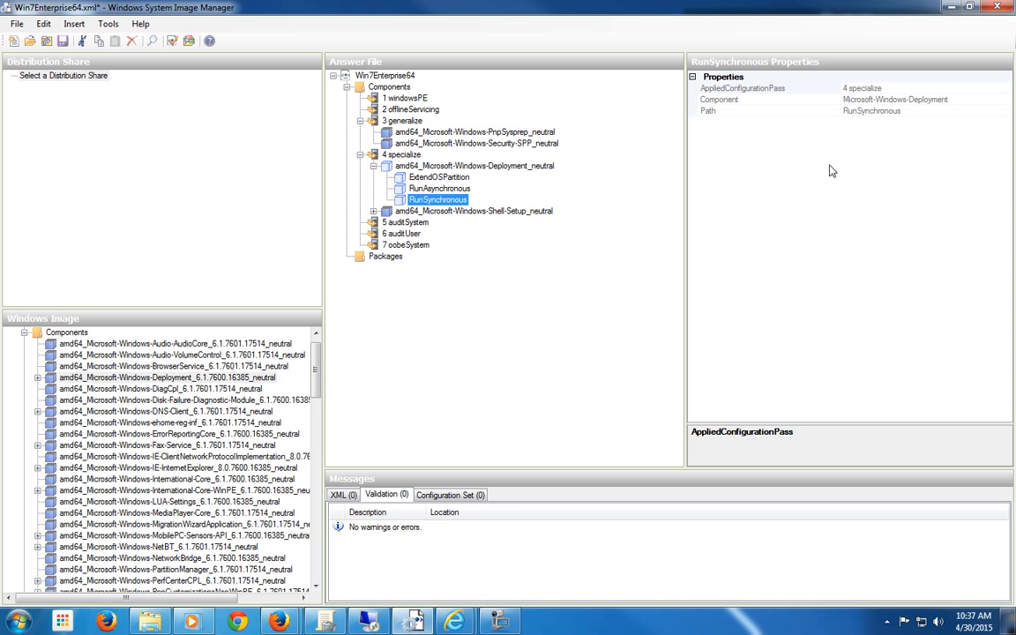
right_click(443, 202)
click(439, 201)
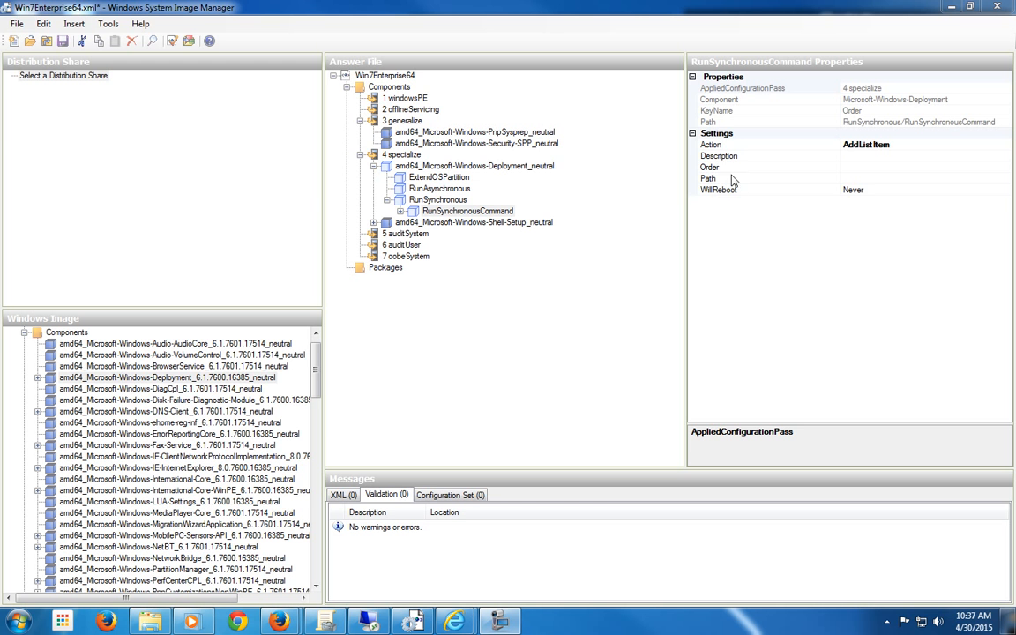
Step: Set the Order of the new RunSynchronousCommand to 1
click(860, 166)
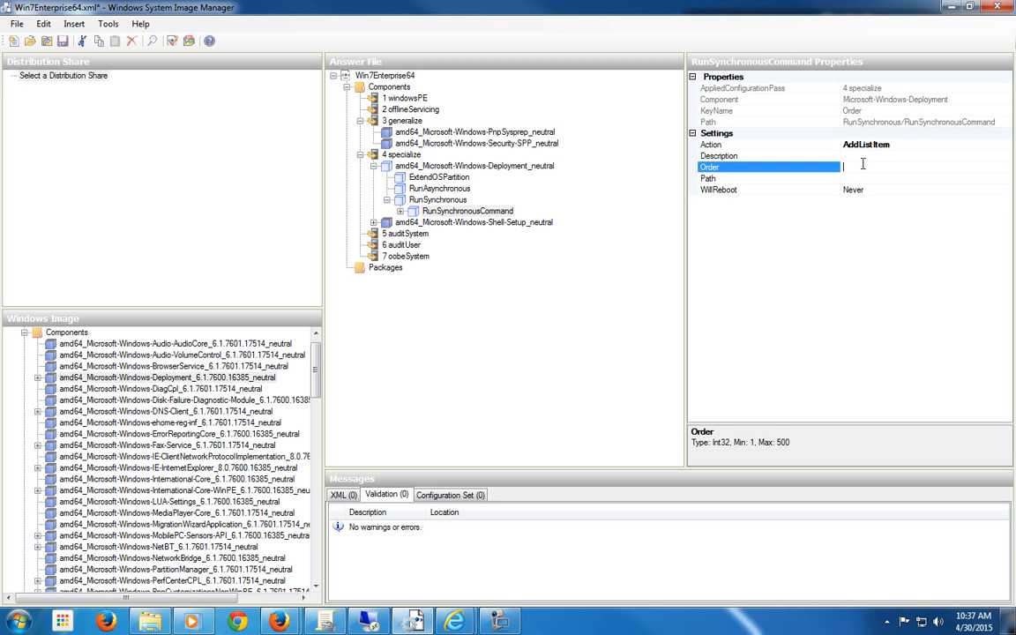
text(1)
key(Return)
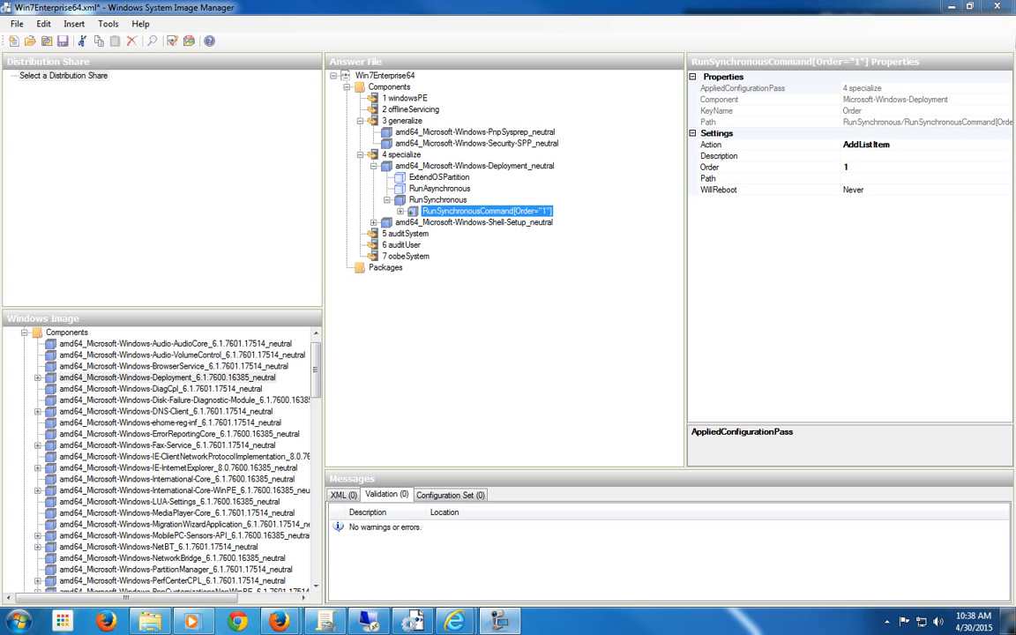
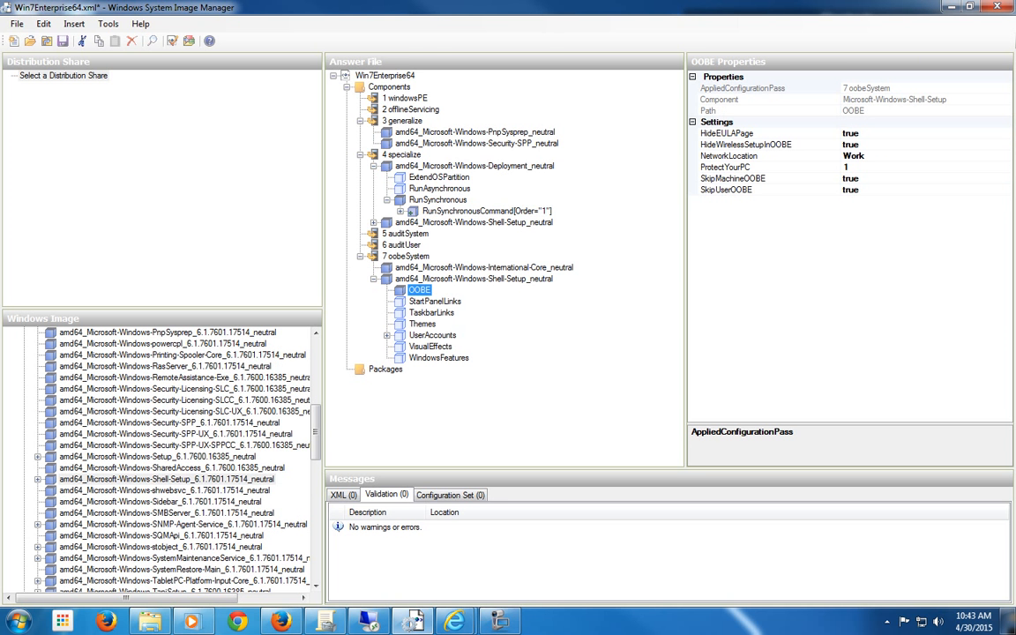
Step: Delete the unused StartPanelLinks, TaskbarLinks, Themes, UserAccounts, VisualEffects and WindowsFeatures settings from the oobeSystem Shell-Setup component, keeping only OOBE
click(441, 302)
key(Delete)
key(Delete)
key(Delete)
key(Delete)
key(Delete)
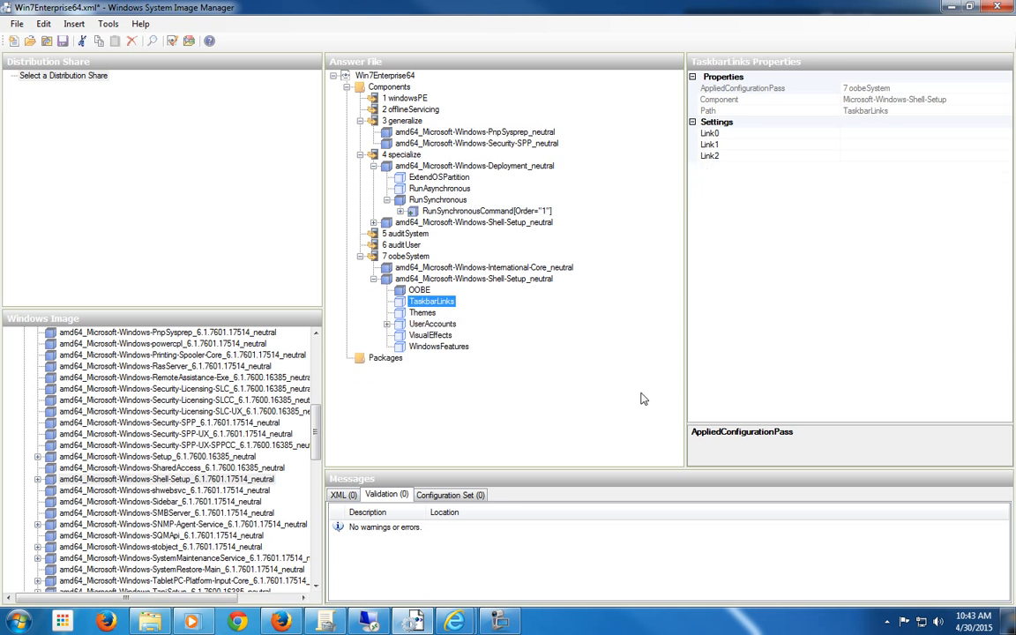
key(Delete)
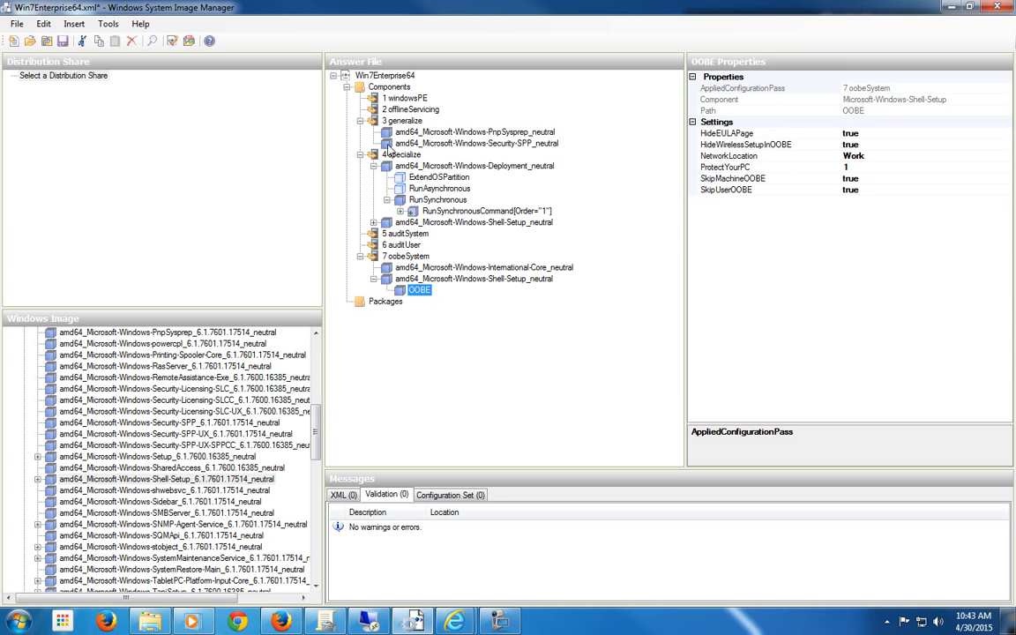
Step: Delete the unused ExtendOSPartition and RunAsynchronous settings from the Deployment component in the specialize pass
click(436, 177)
key(Delete)
key(Delete)
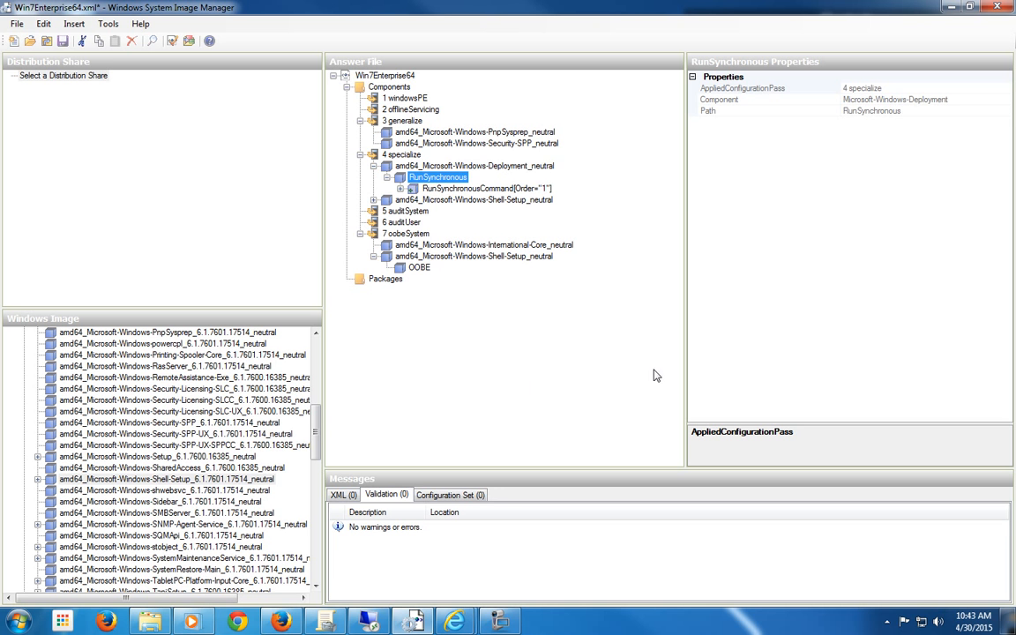
Step: Save the Win7Enterprise64.xml answer file and switch to Windows Explorer
click(62, 41)
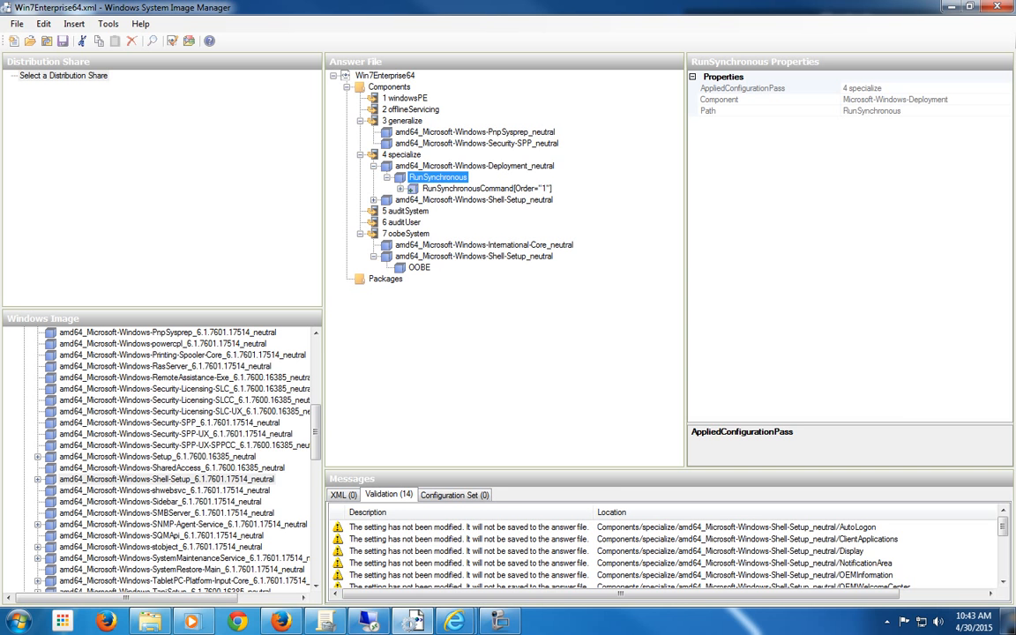
click(152, 624)
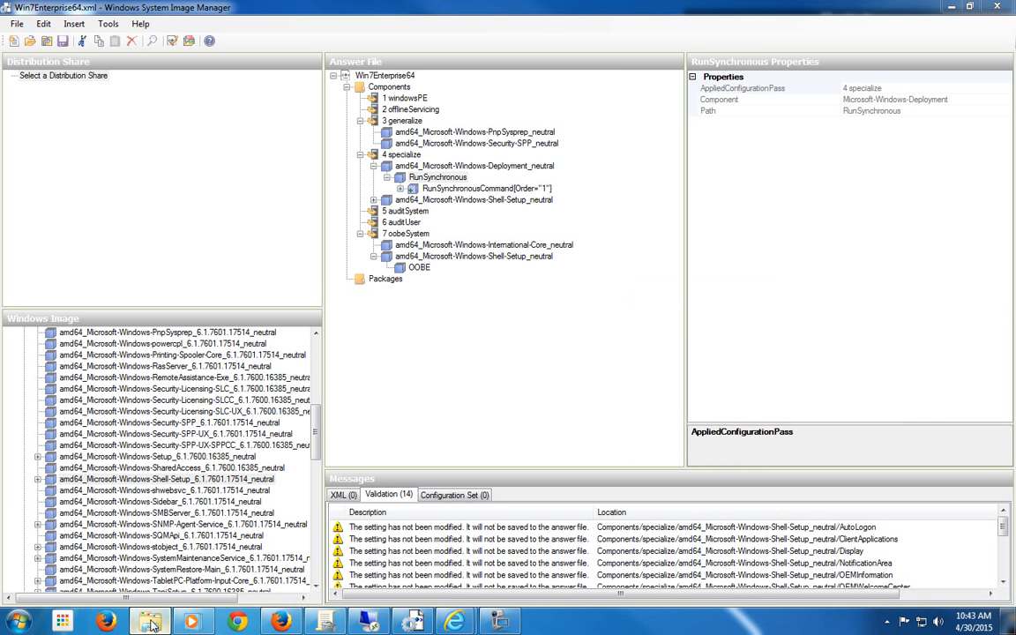